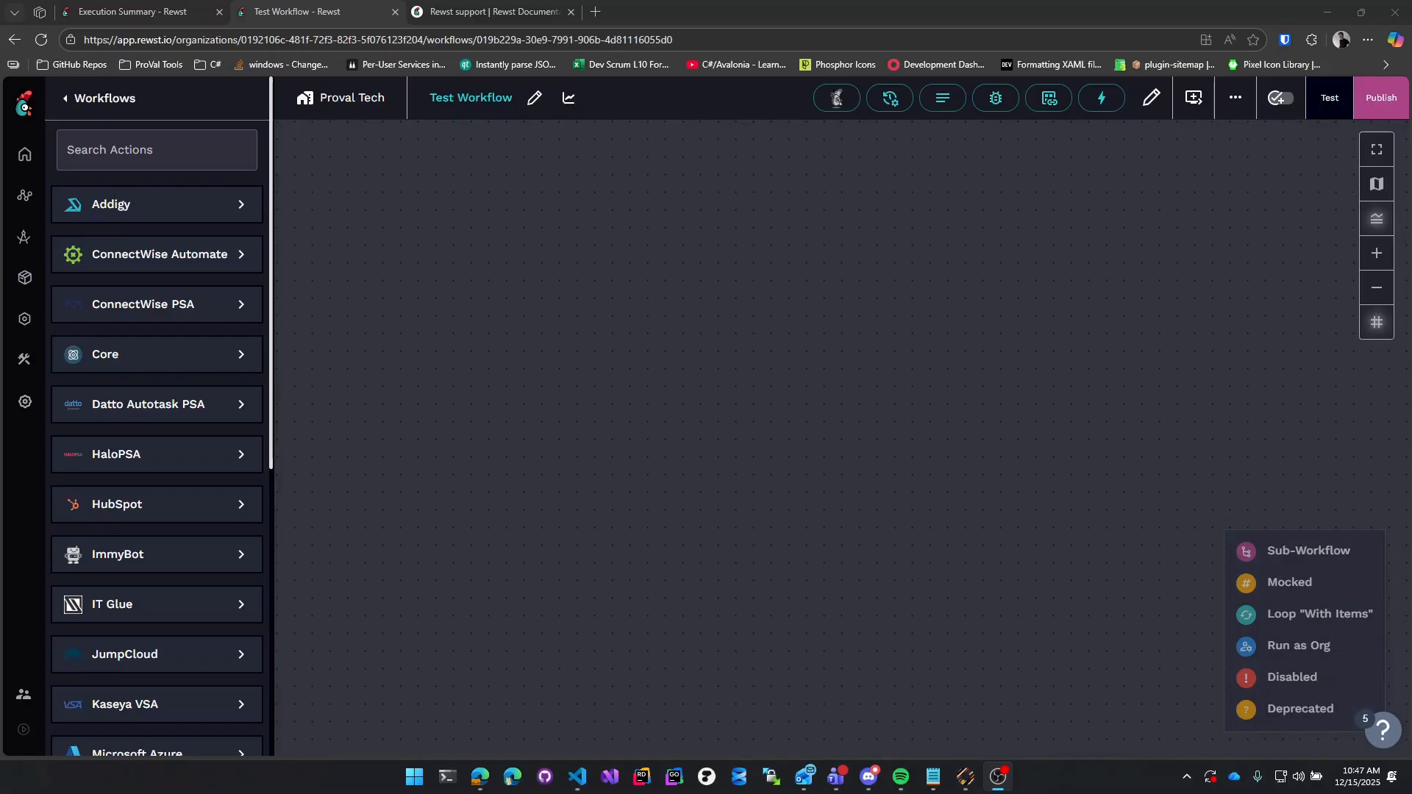
Search the actions for 'list' and scroll down to Microsoft Graph's List Users.
{"action": "left_click", "coordinate": [142, 152]}
{"action": "type", "text": "list g"}
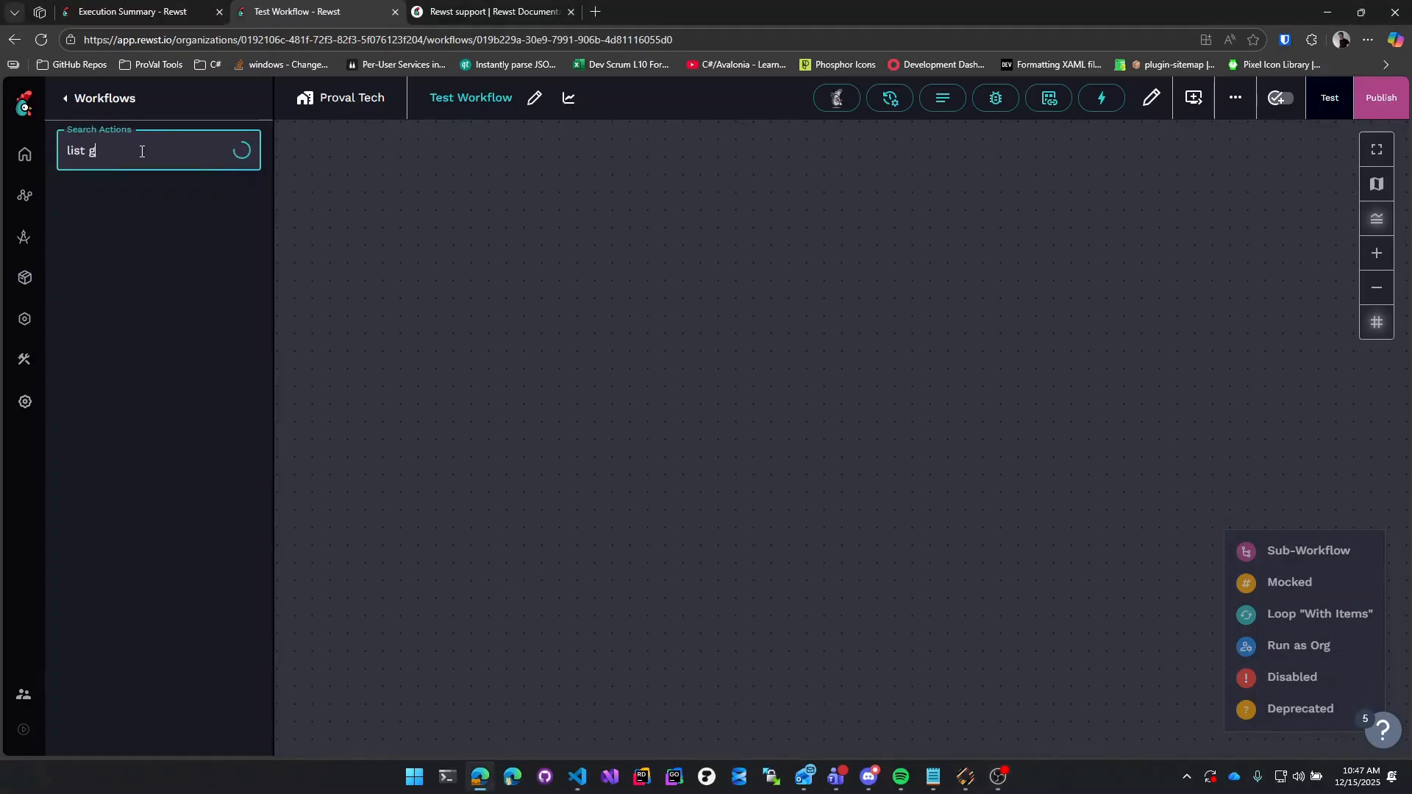
{"action": "type", "text": "raph"}
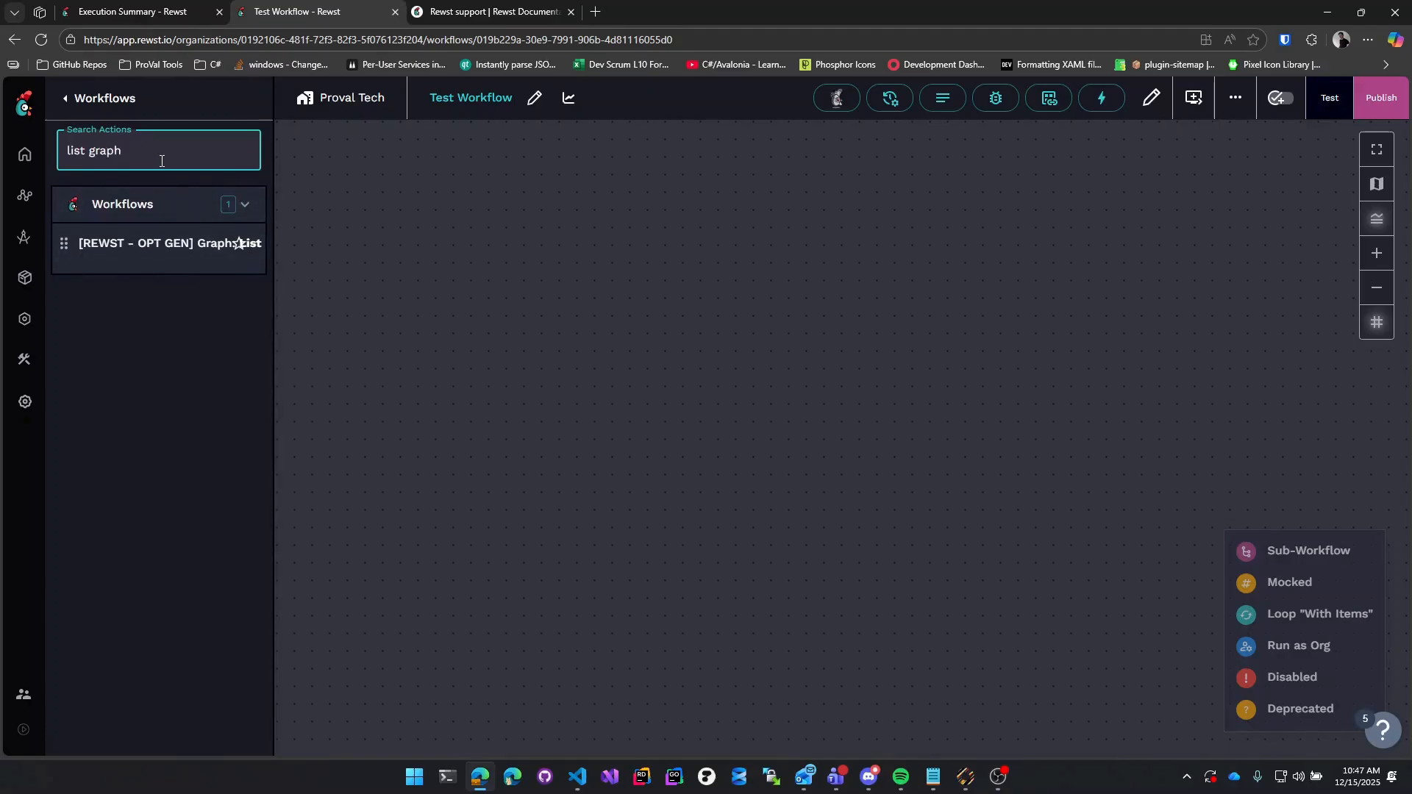
{"action": "key", "text": "BackSpace"}
{"action": "key", "text": "BackSpace"}
{"action": "key", "text": "BackSpace"}
{"action": "key", "text": "BackSpace"}
{"action": "key", "text": "BackSpace"}
{"action": "key", "text": "BackSpace"}
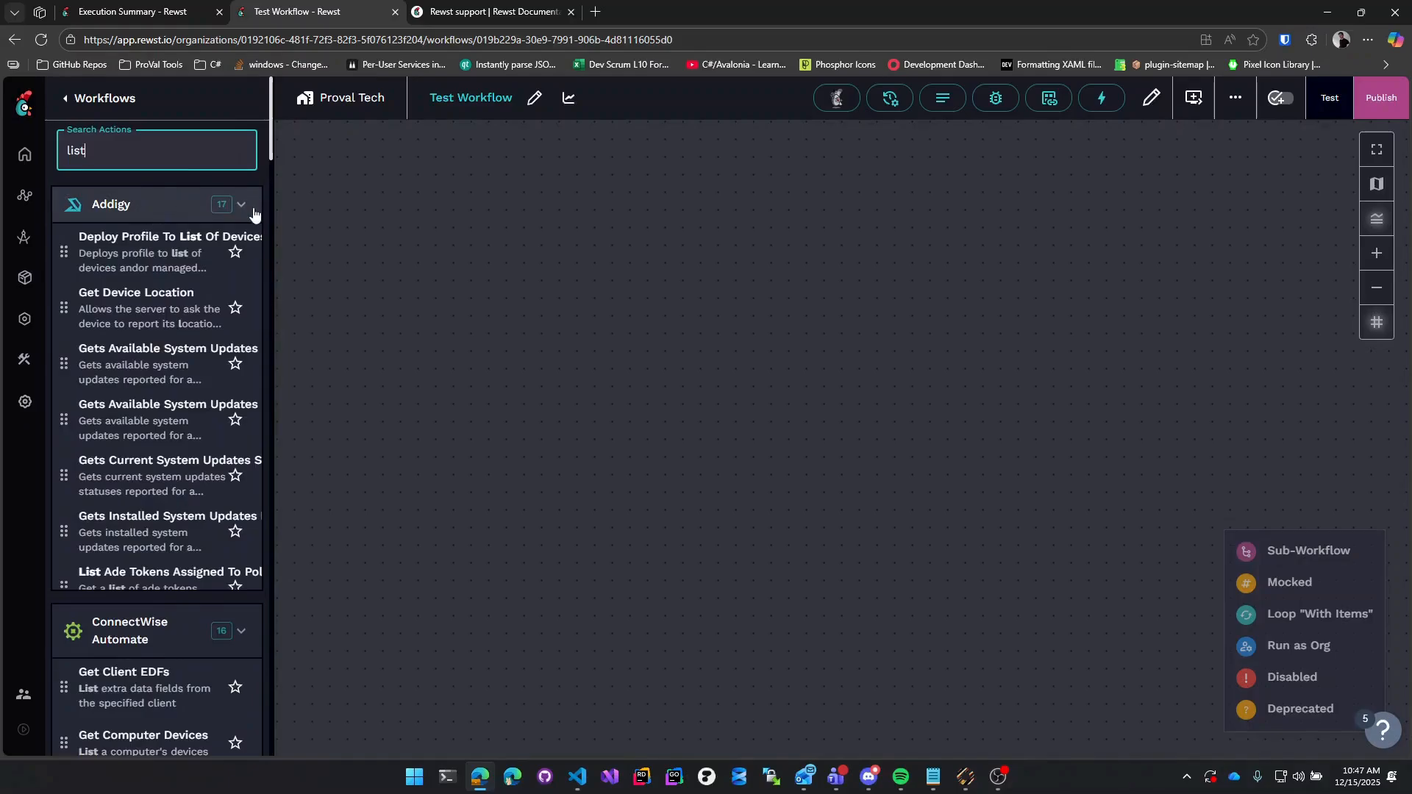
{"action": "scroll", "coordinate": [205, 338], "scroll_direction": "down", "scroll_amount": 12}
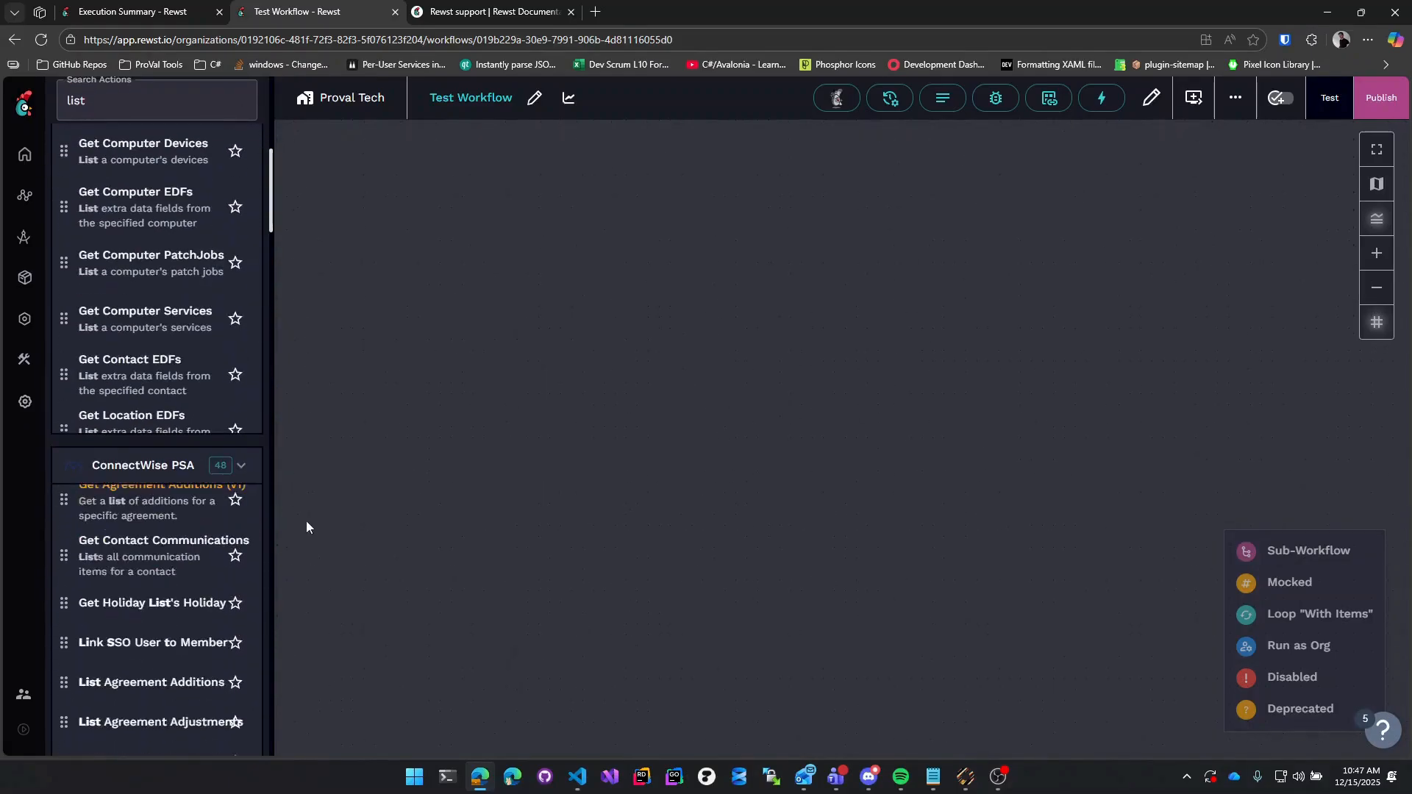
{"action": "scroll", "coordinate": [47, 461], "scroll_direction": "down", "scroll_amount": 5}
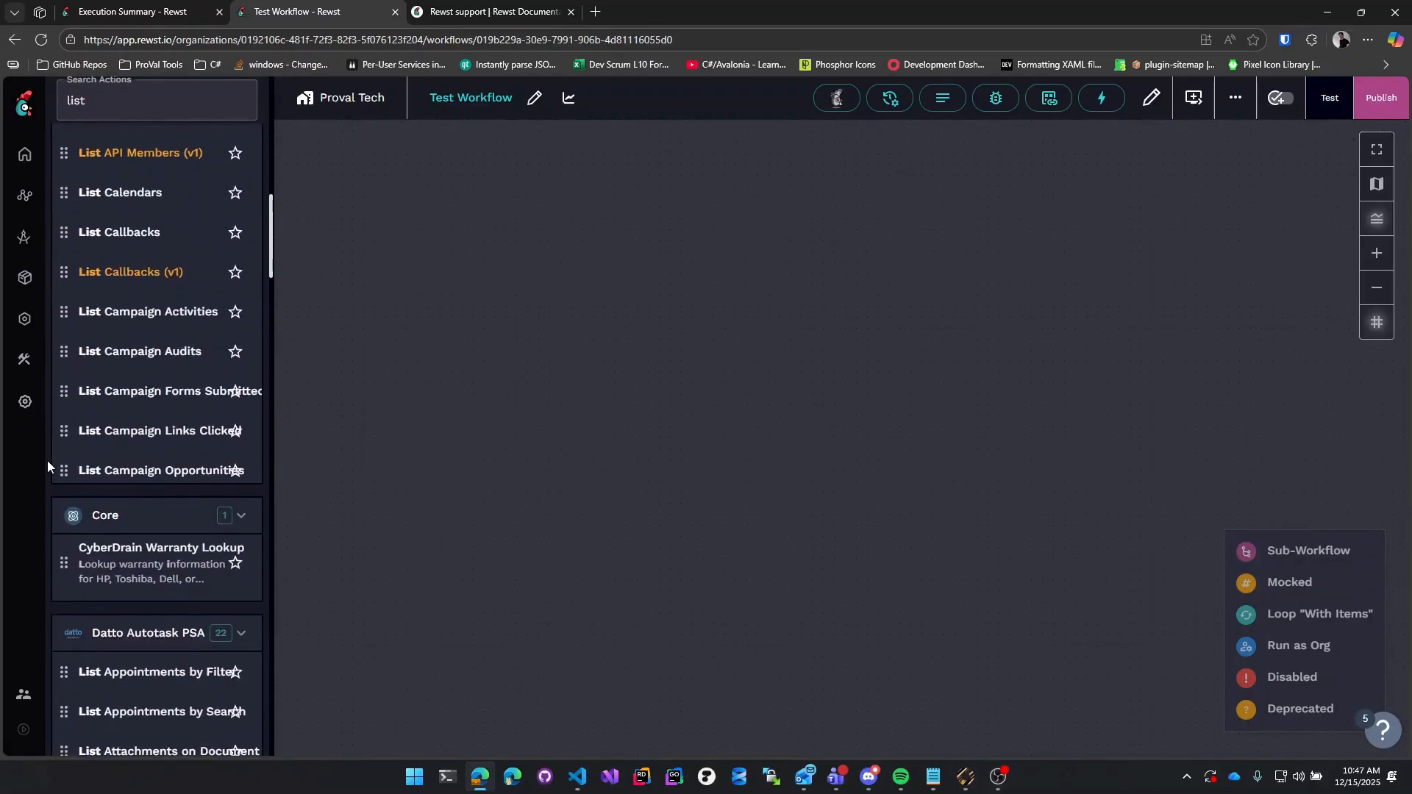
{"action": "scroll", "coordinate": [47, 460], "scroll_direction": "down", "scroll_amount": 15}
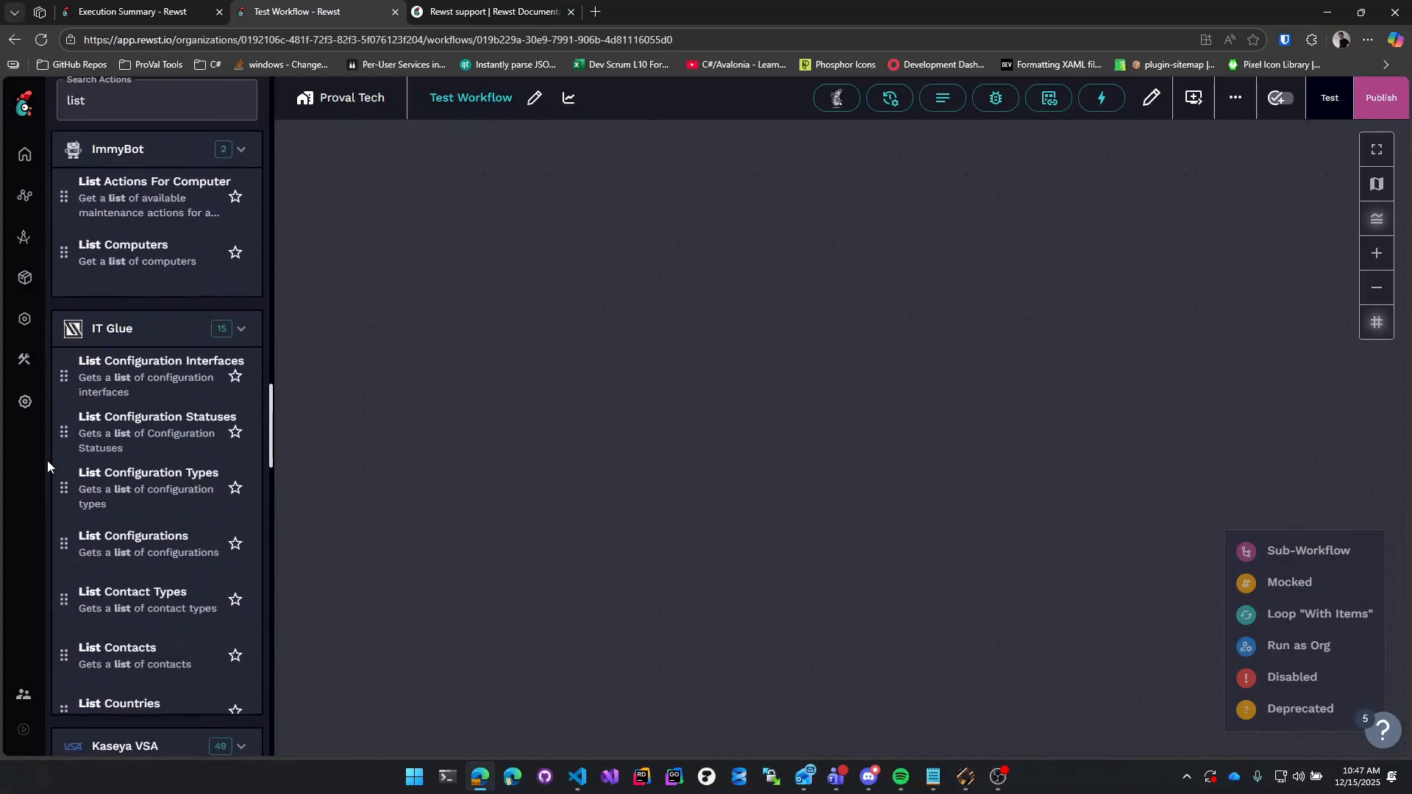
{"action": "scroll", "coordinate": [47, 460], "scroll_direction": "down", "scroll_amount": 10}
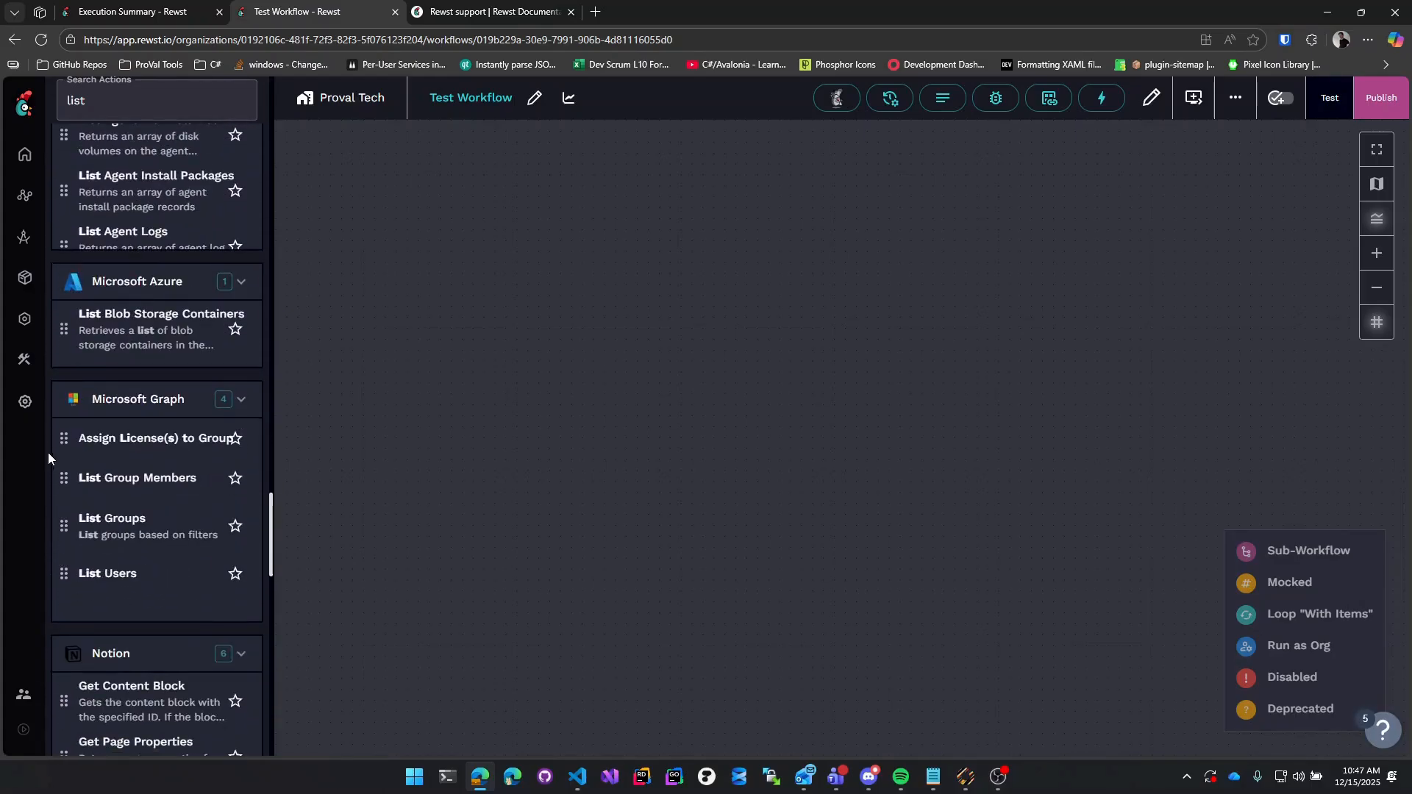
Add the List Users task to the canvas with a new Display Name filter.
{"action": "left_click_drag", "start_coordinate": [118, 568], "coordinate": [658, 254]}
{"action": "scroll", "coordinate": [1106, 428], "scroll_direction": "down", "scroll_amount": 4}
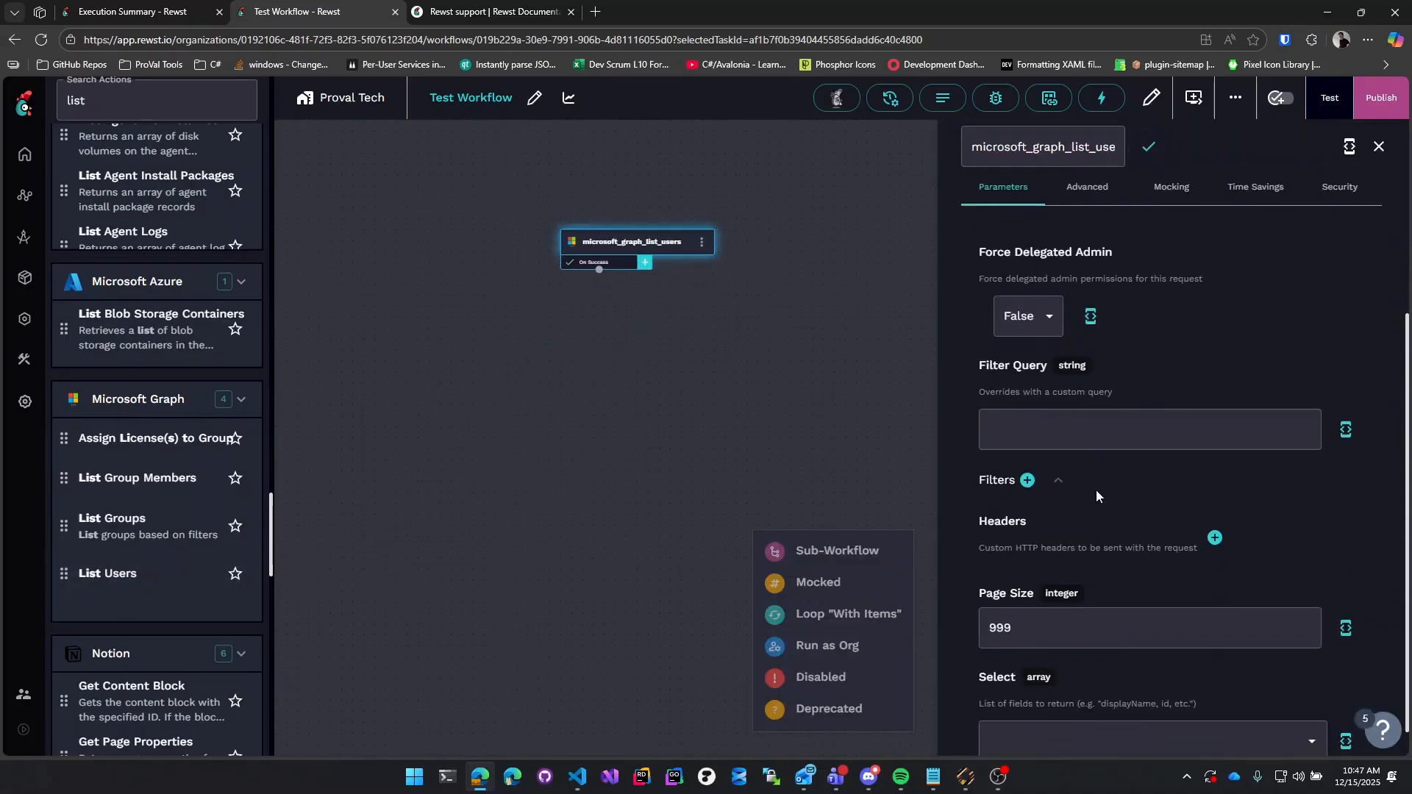
{"action": "left_click", "coordinate": [1028, 446]}
{"action": "left_click", "coordinate": [1086, 523]}
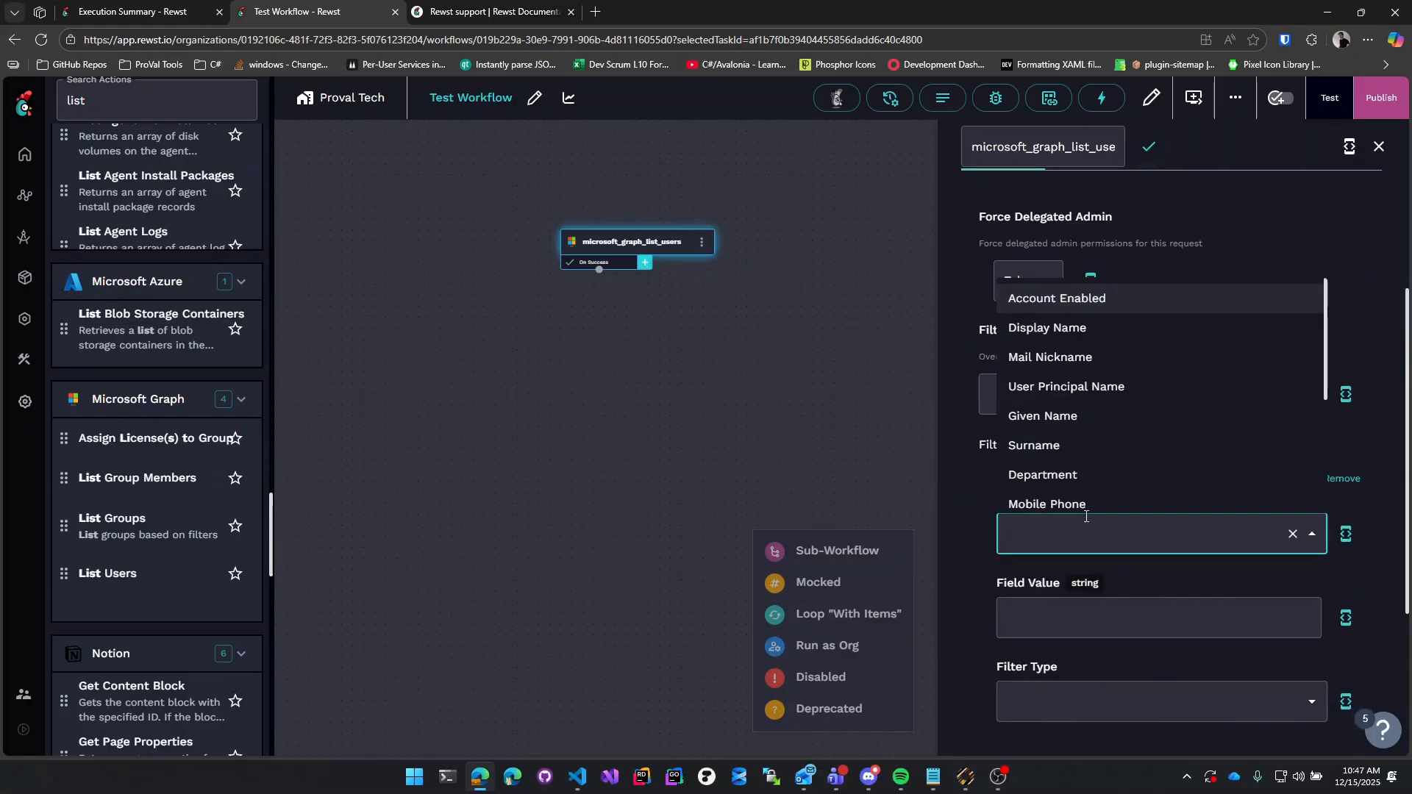
{"action": "left_click", "coordinate": [1048, 327]}
Set the filter value to the user's first name with an Equals filter type.
{"action": "left_click", "coordinate": [1079, 621]}
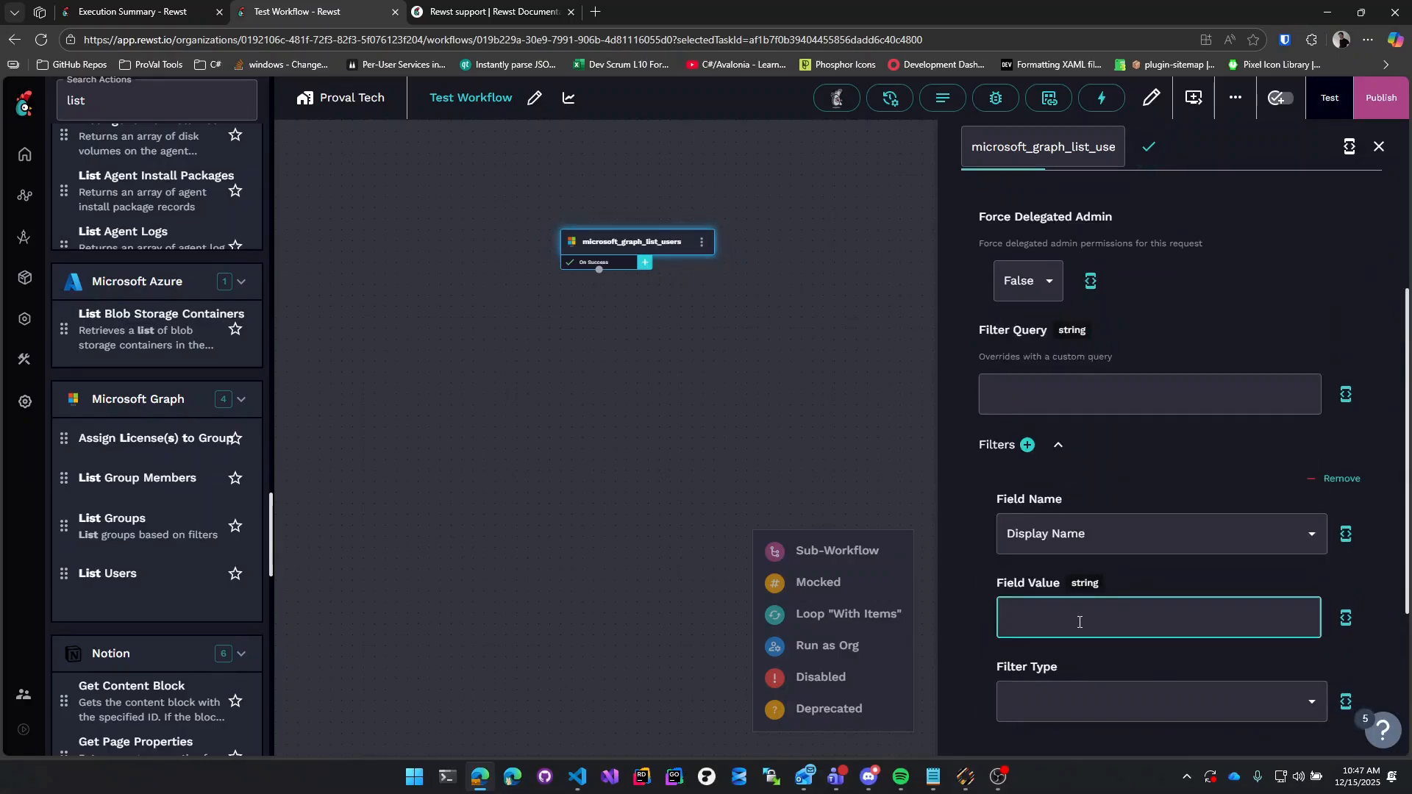
{"action": "left_click", "coordinate": [1105, 698]}
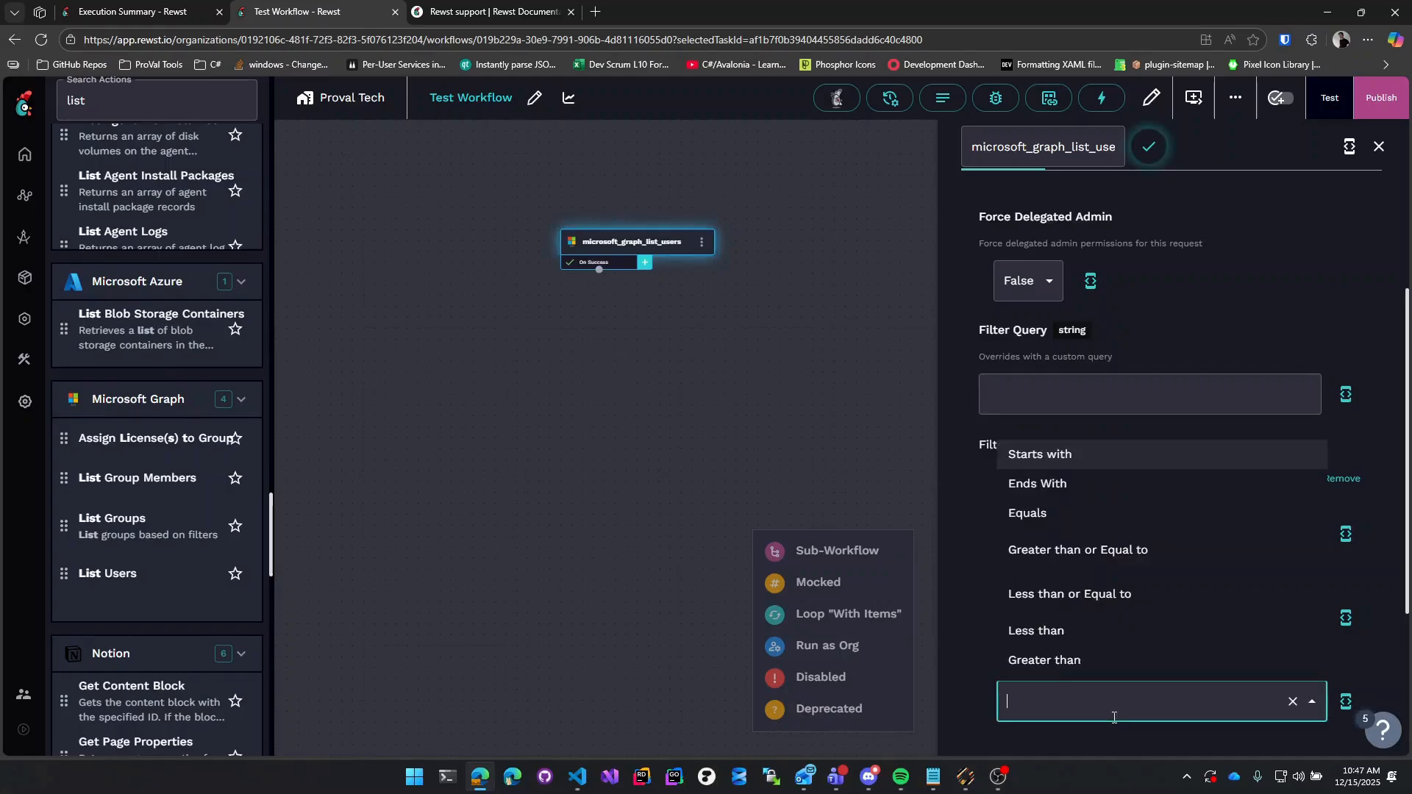
{"action": "left_click", "coordinate": [1058, 515]}
{"action": "left_click", "coordinate": [949, 637]}
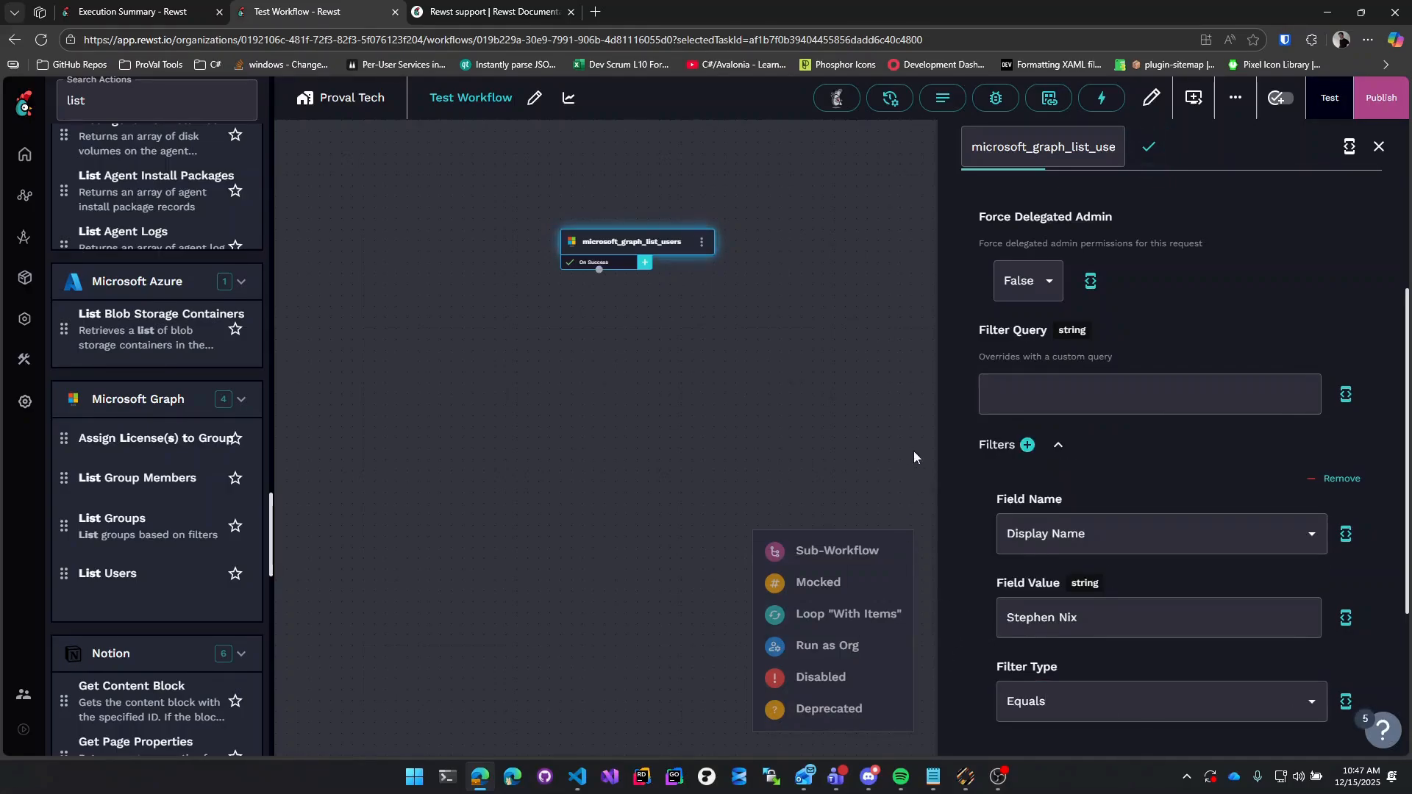
{"action": "scroll", "coordinate": [909, 430], "scroll_direction": "up", "scroll_amount": 3}
{"action": "scroll", "coordinate": [700, 381], "scroll_direction": "down", "scroll_amount": 5}
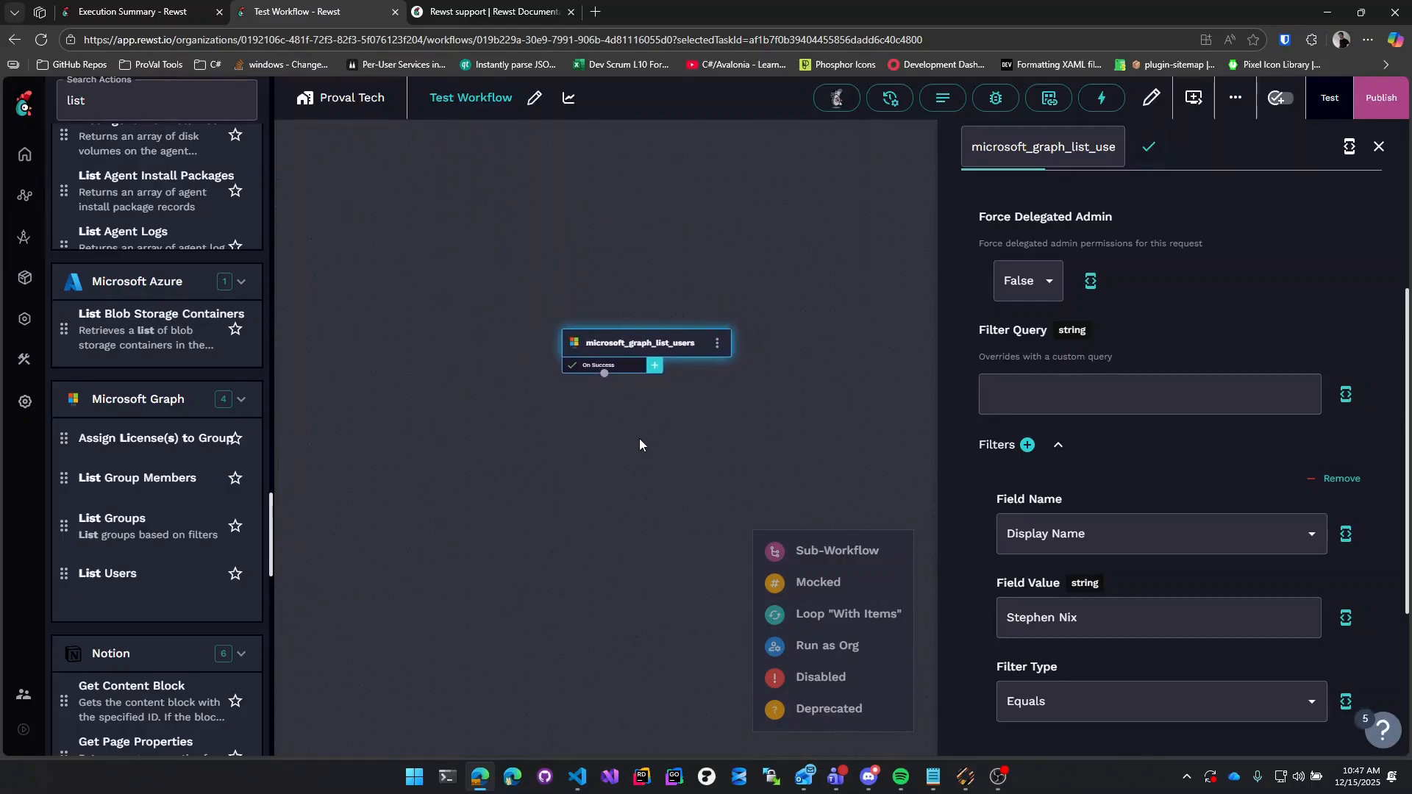
{"action": "left_click", "coordinate": [724, 374]}
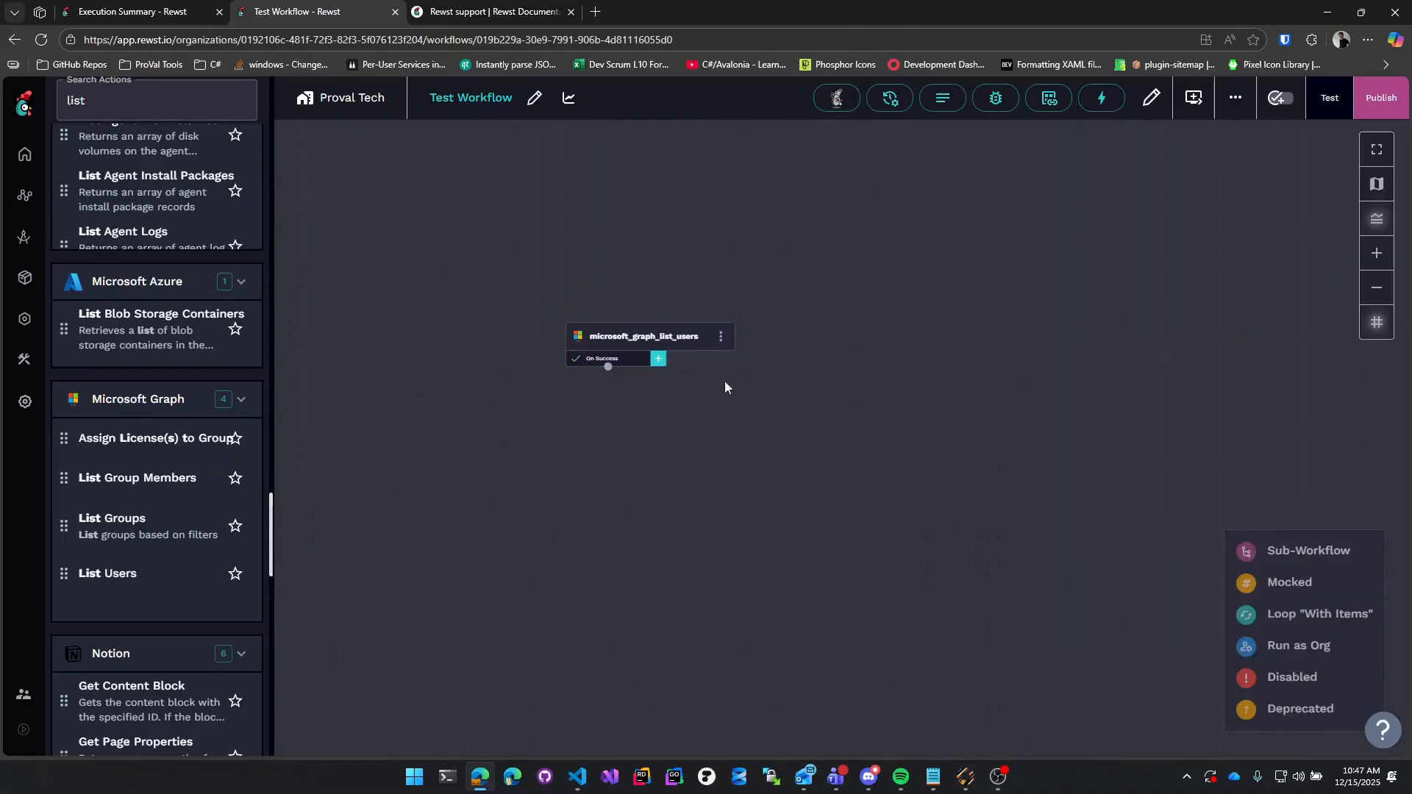
Reposition the List Users node, run a workflow test, and open the task's result.
{"action": "left_click_drag", "start_coordinate": [676, 342], "coordinate": [804, 310]}
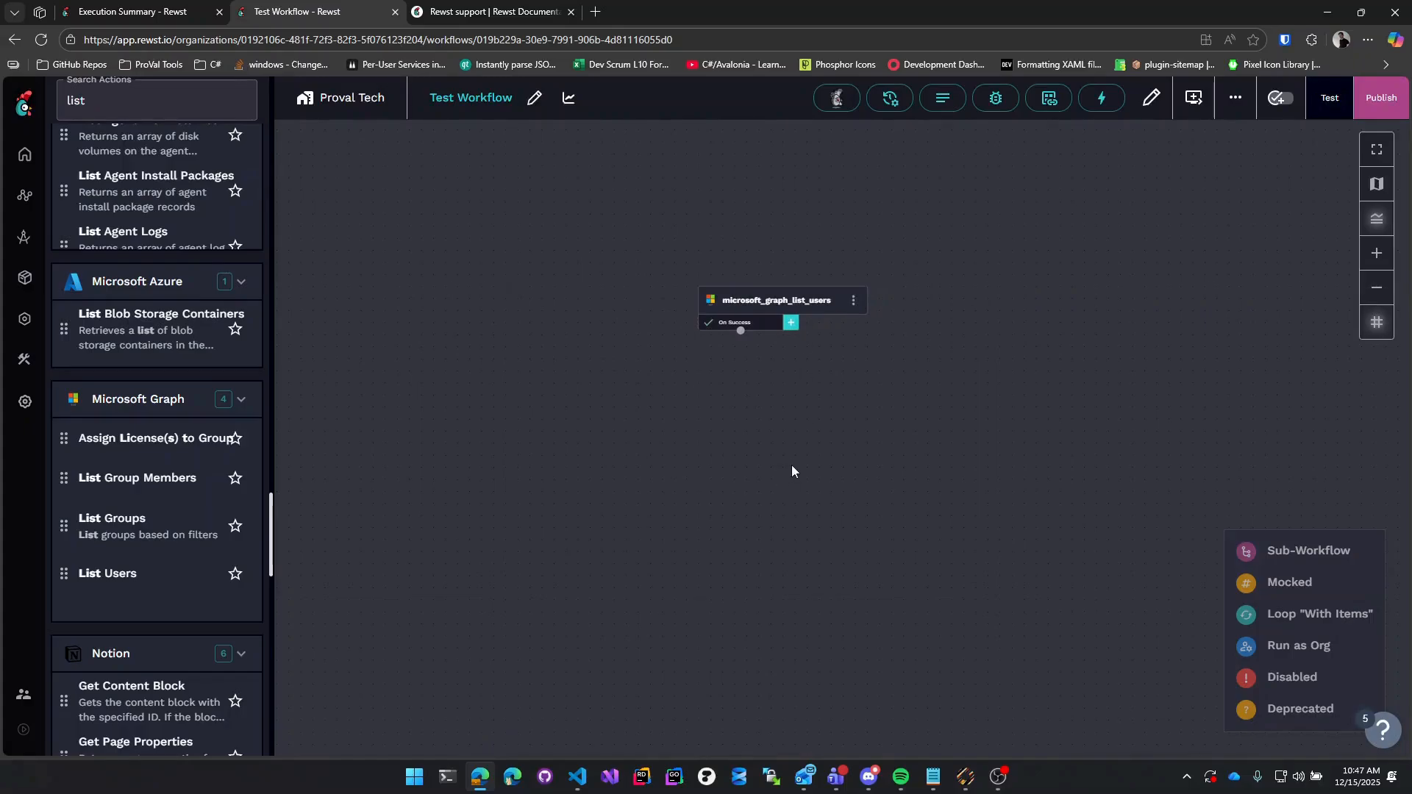
{"action": "left_click", "coordinate": [1330, 98]}
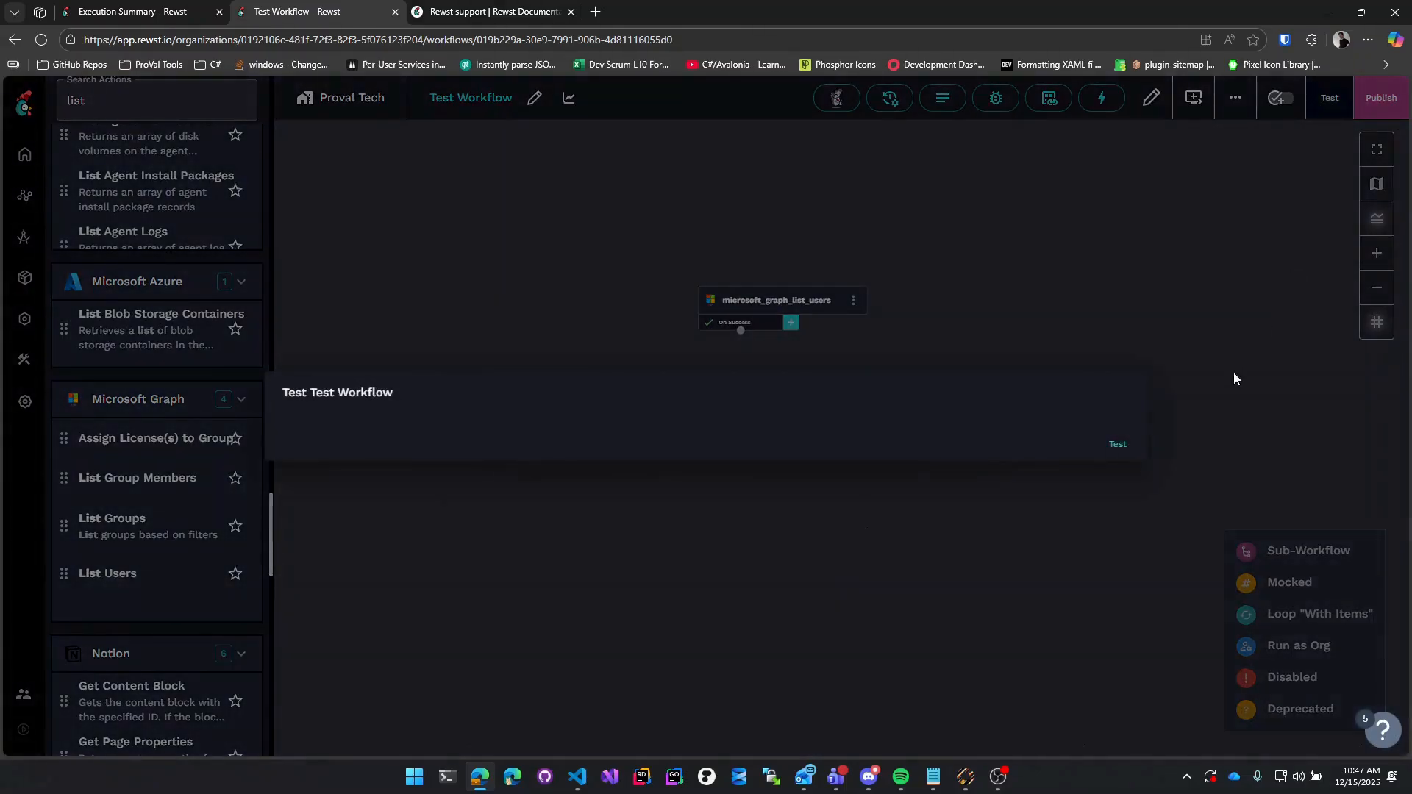
{"action": "left_click", "coordinate": [1115, 444]}
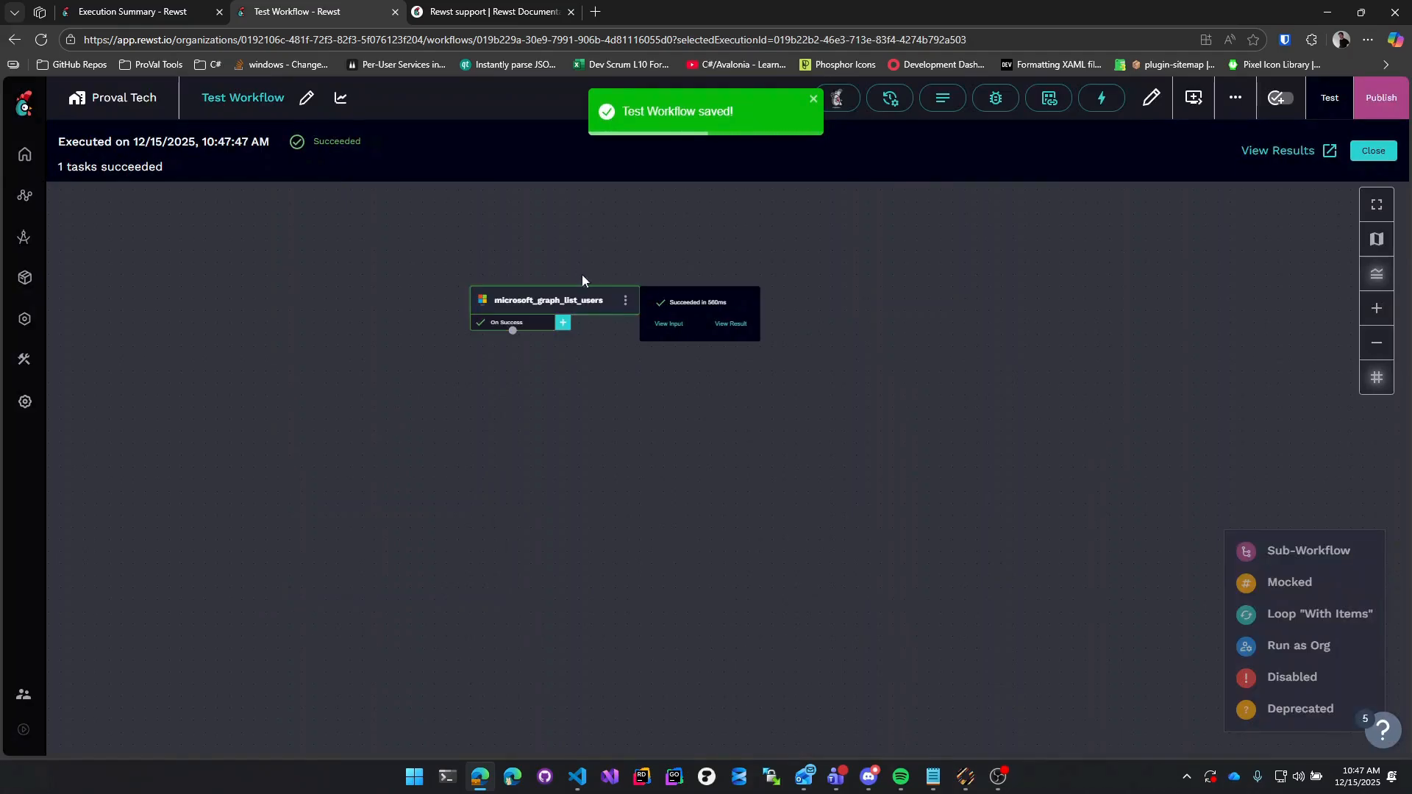
{"action": "left_click", "coordinate": [740, 327]}
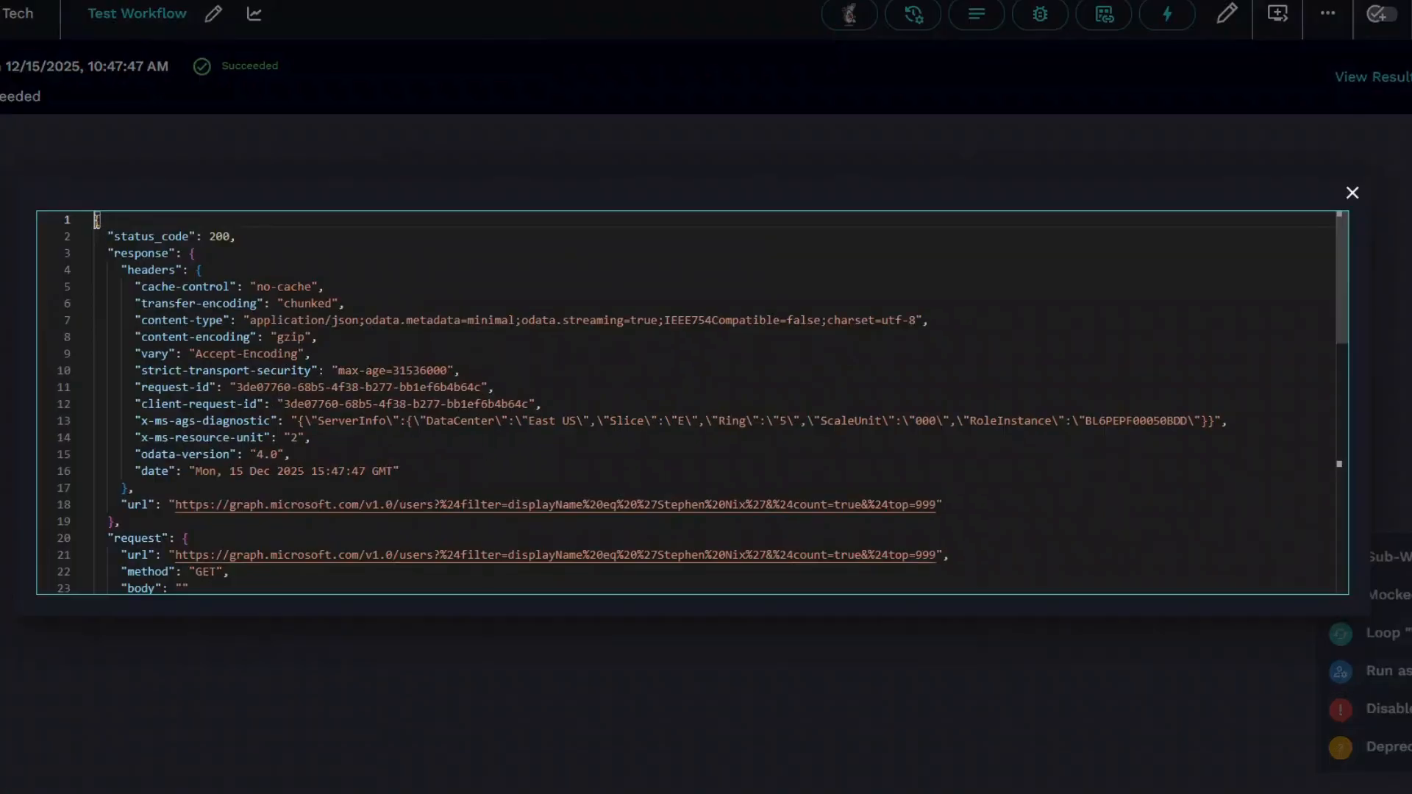
Inspect the result JSON to locate the first user's mail value in the value array.
{"action": "left_click_drag", "start_coordinate": [208, 270], "coordinate": [316, 468]}
{"action": "left_click_drag", "start_coordinate": [226, 459], "coordinate": [308, 484]}
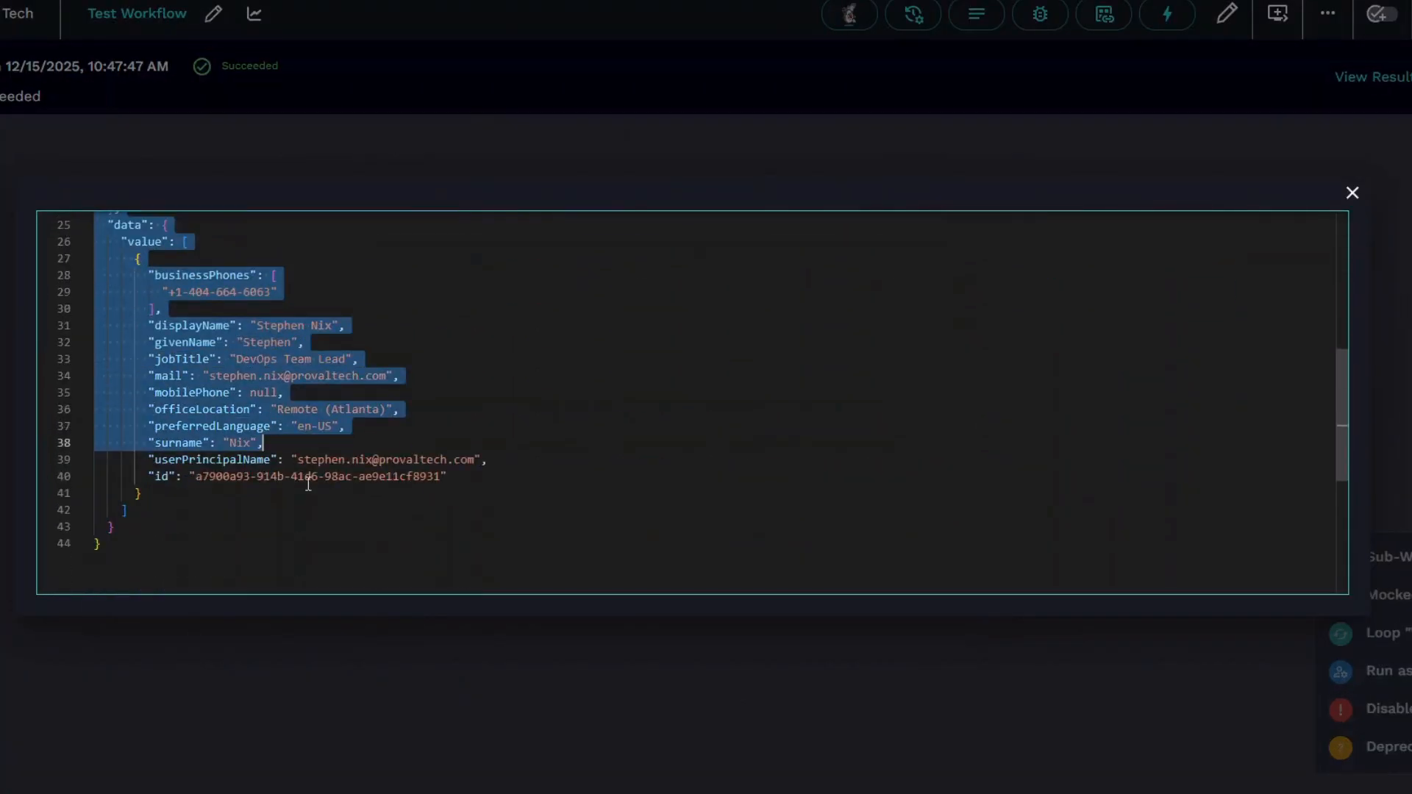
{"action": "left_click", "coordinate": [212, 377]}
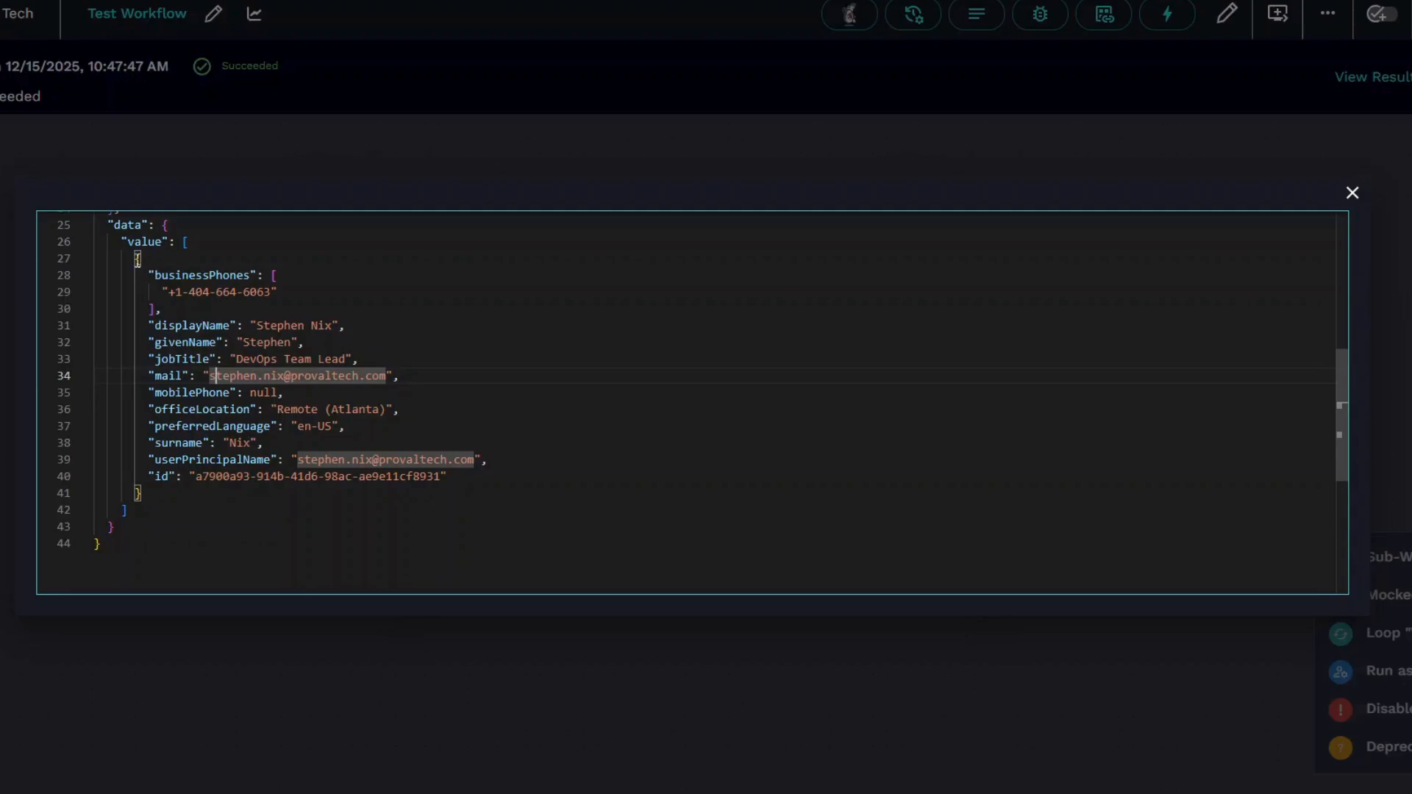
{"action": "left_click_drag", "start_coordinate": [125, 242], "coordinate": [184, 255]}
{"action": "left_click", "coordinate": [237, 253]}
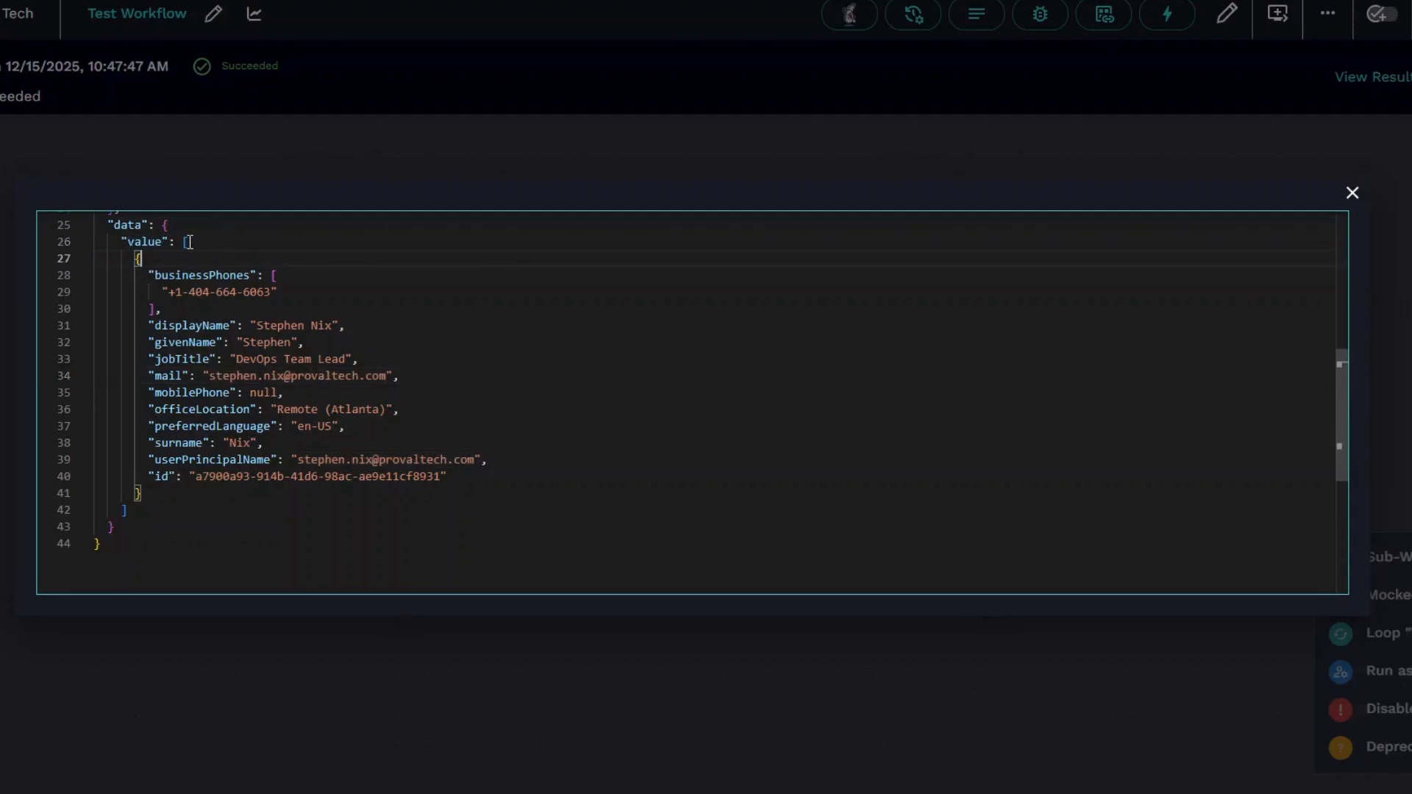
{"action": "left_click", "coordinate": [189, 242]}
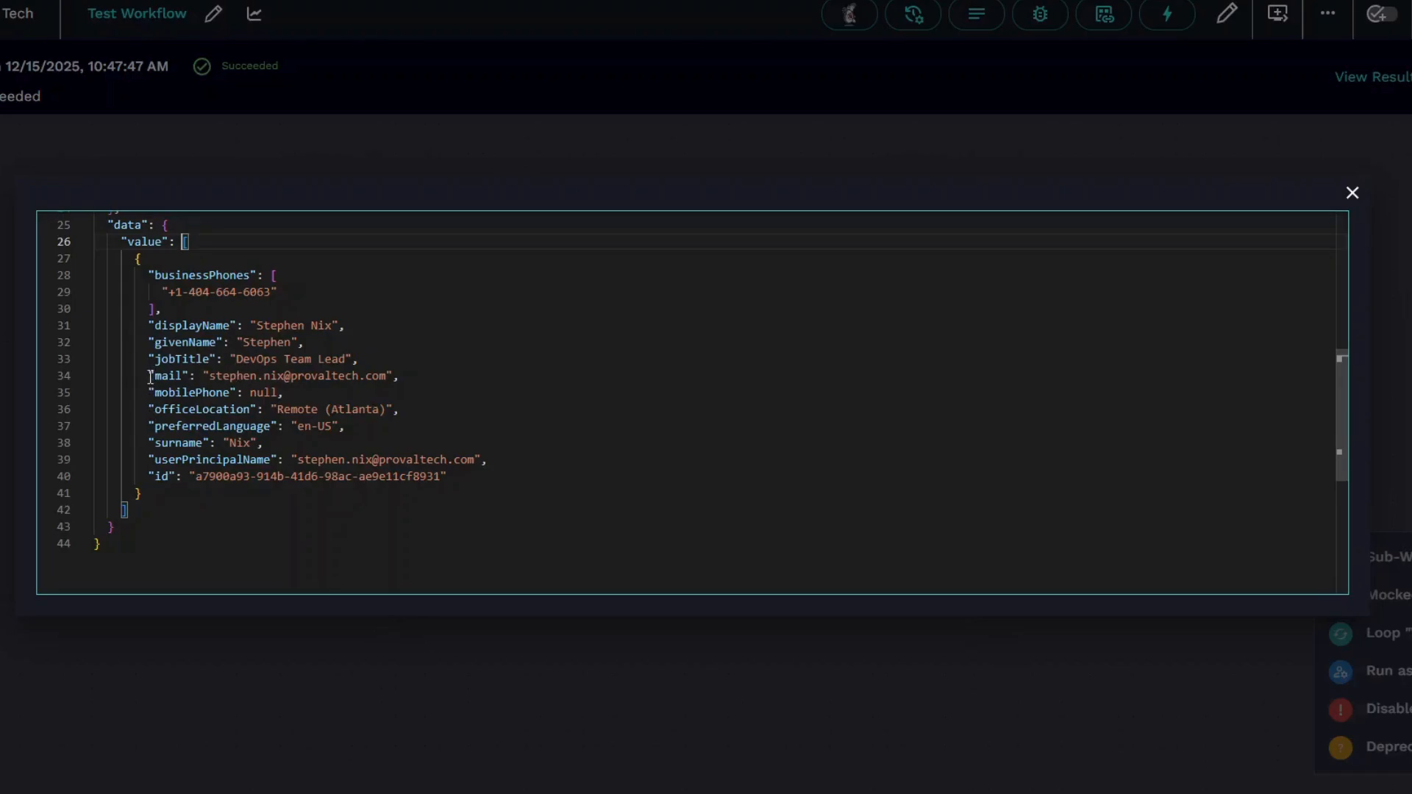
{"action": "left_click_drag", "start_coordinate": [150, 377], "coordinate": [403, 378]}
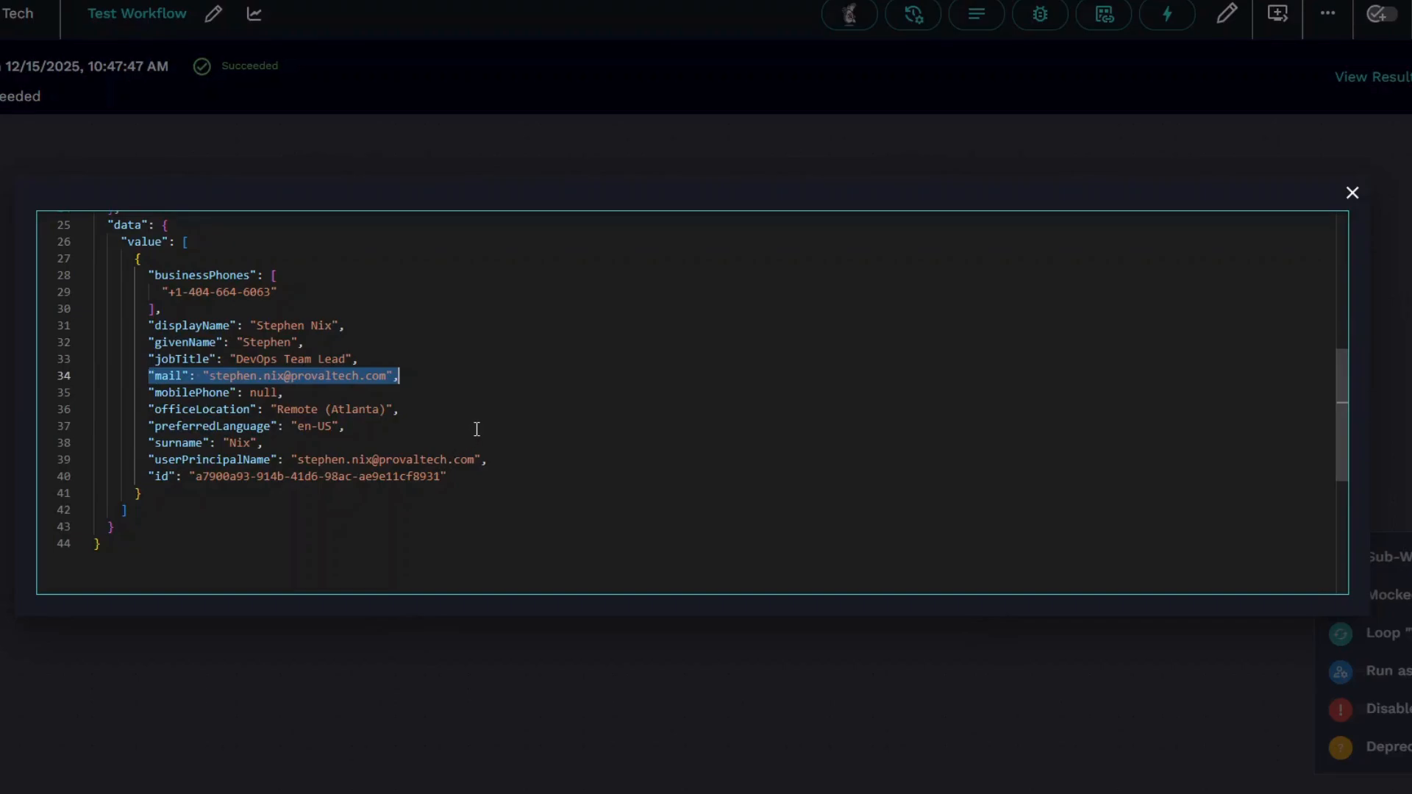
{"action": "left_click", "coordinate": [420, 410]}
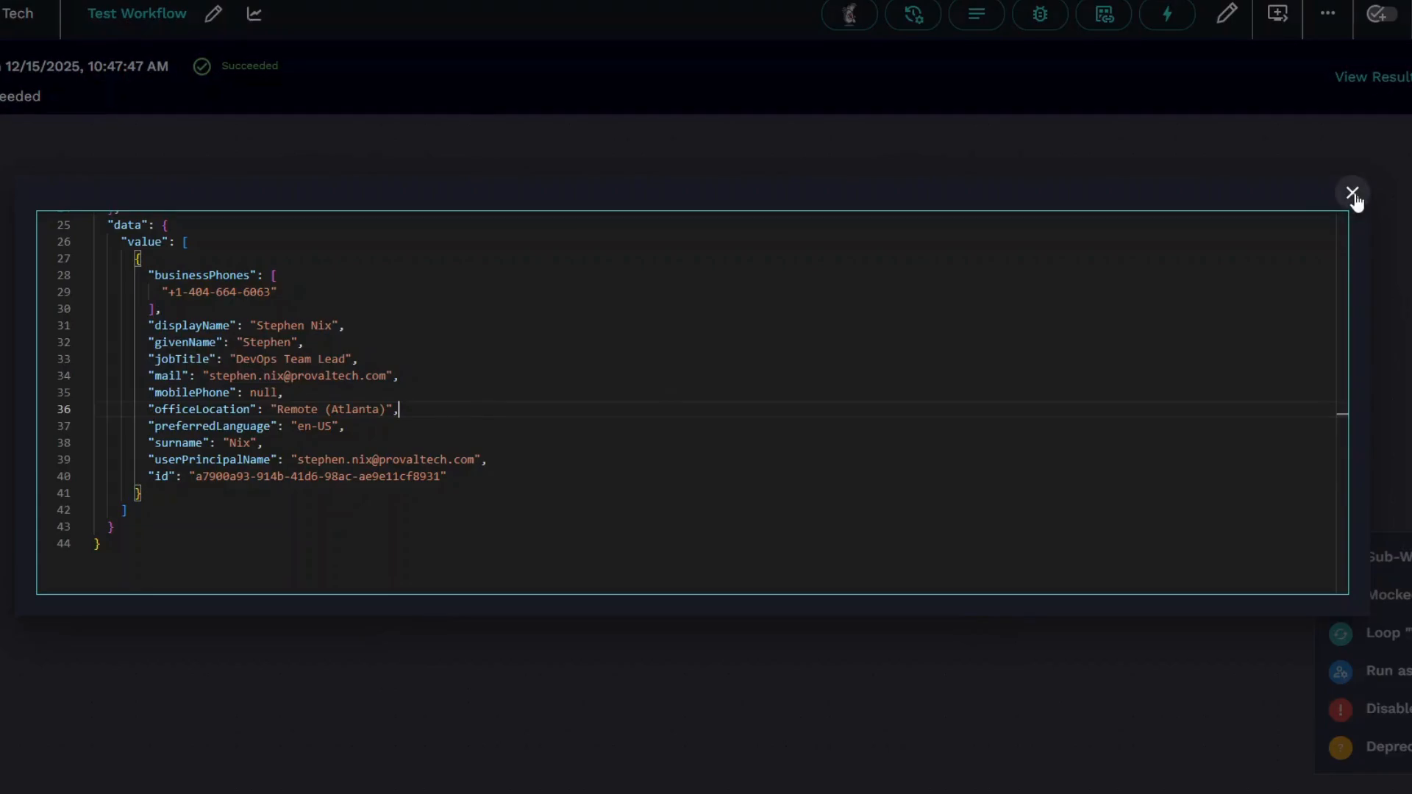
Trace the result from the data key through value[0] to the first user's mail field.
{"action": "scroll", "coordinate": [441, 386], "scroll_direction": "up", "scroll_amount": 6}
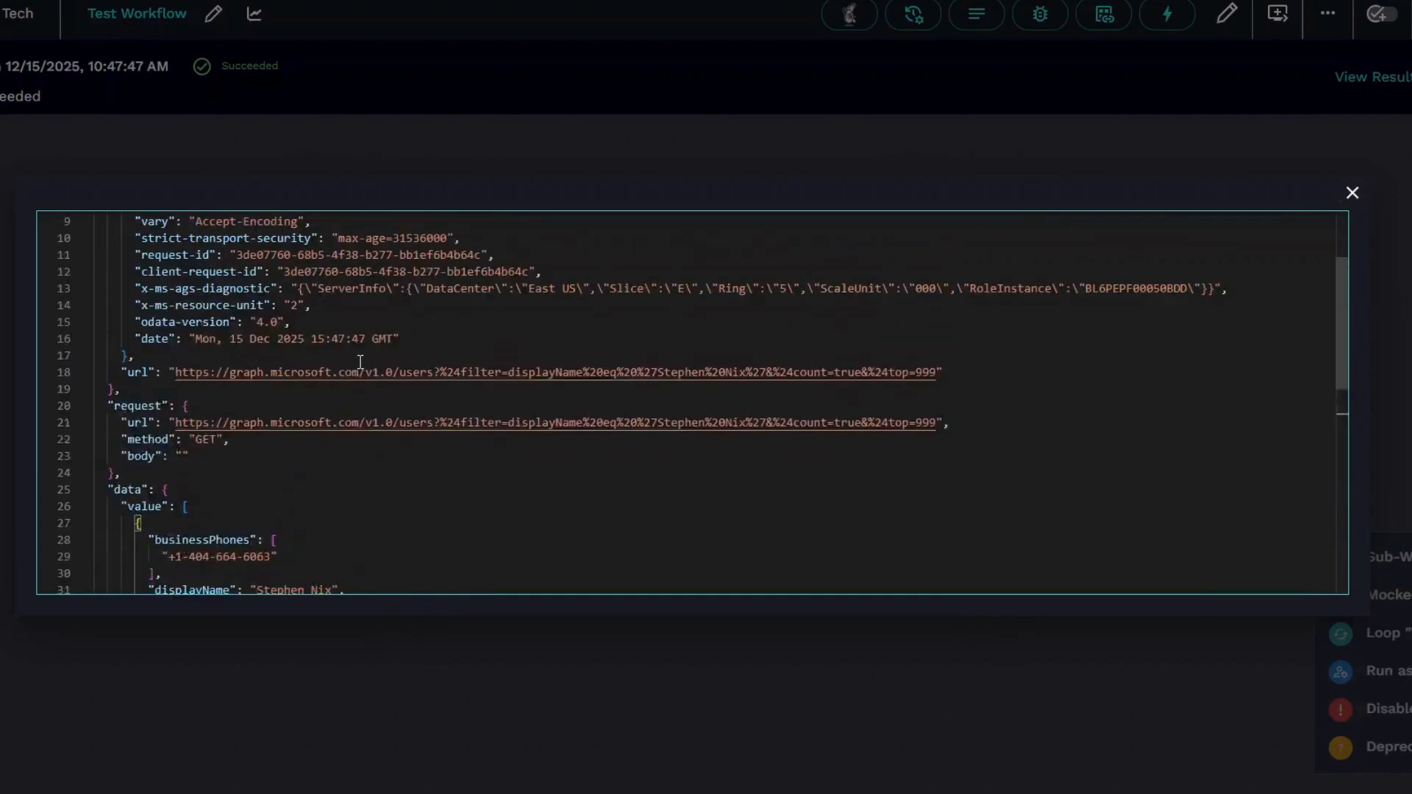
{"action": "left_click_drag", "start_coordinate": [96, 220], "coordinate": [201, 305]}
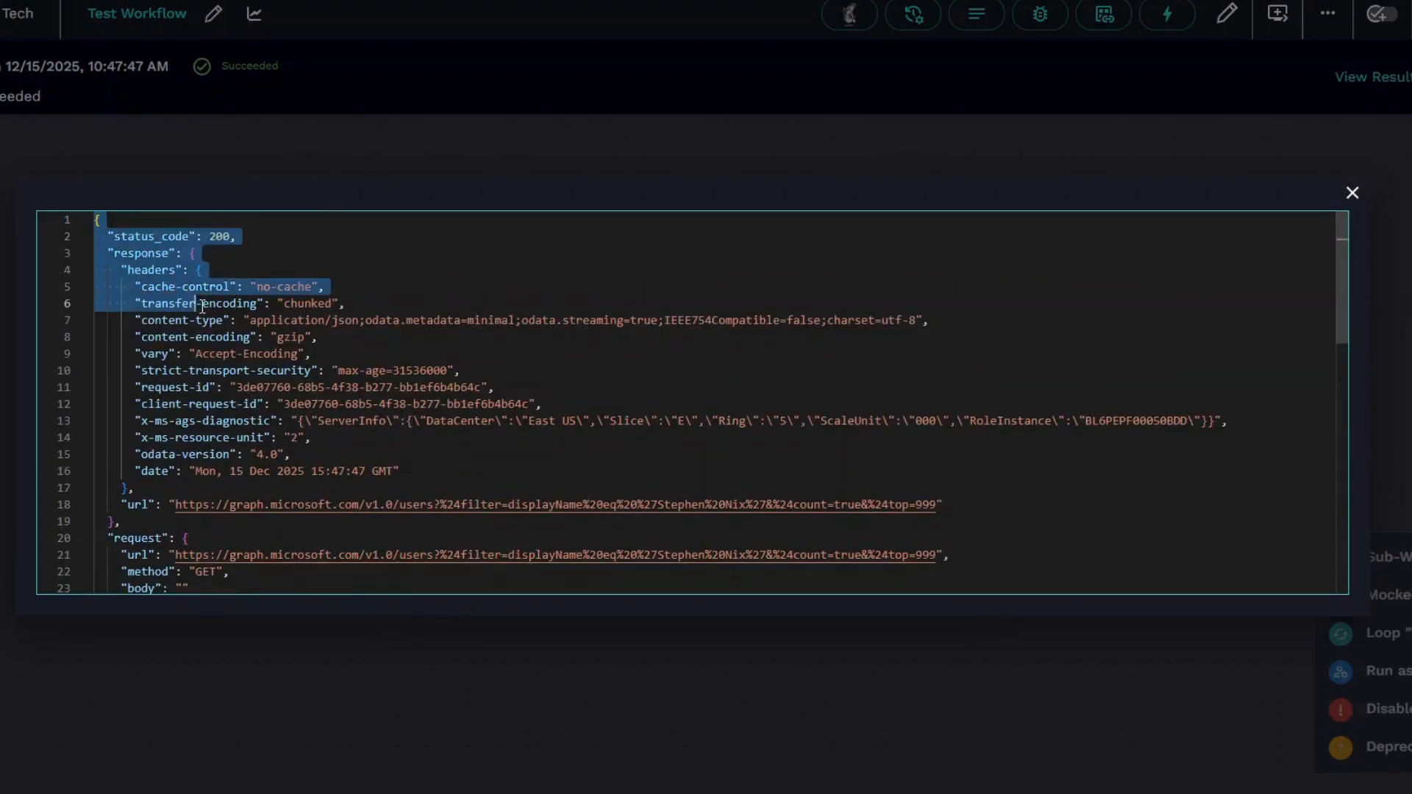
{"action": "left_click", "coordinate": [274, 385]}
{"action": "scroll", "coordinate": [229, 380], "scroll_direction": "down", "scroll_amount": 4}
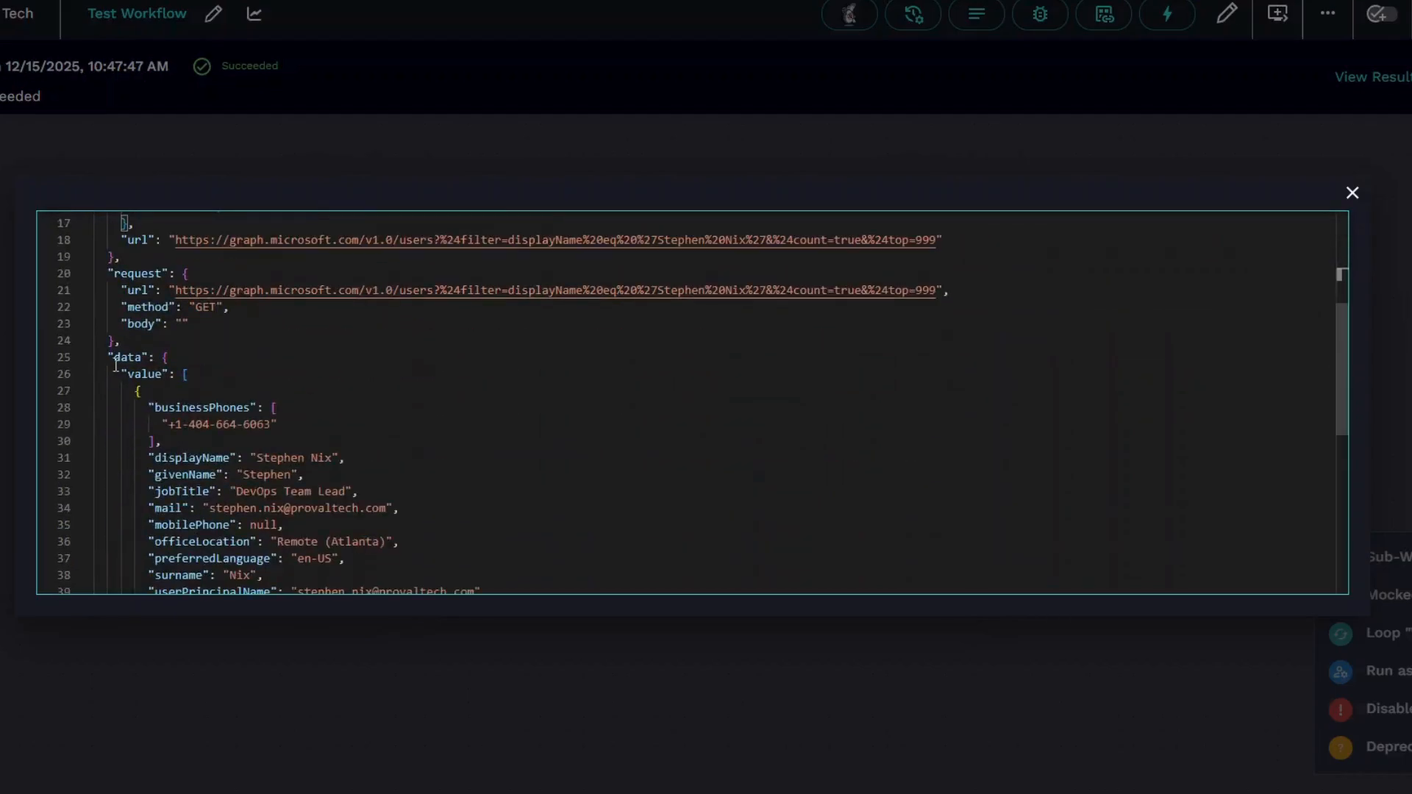
{"action": "left_click_drag", "start_coordinate": [108, 358], "coordinate": [169, 381]}
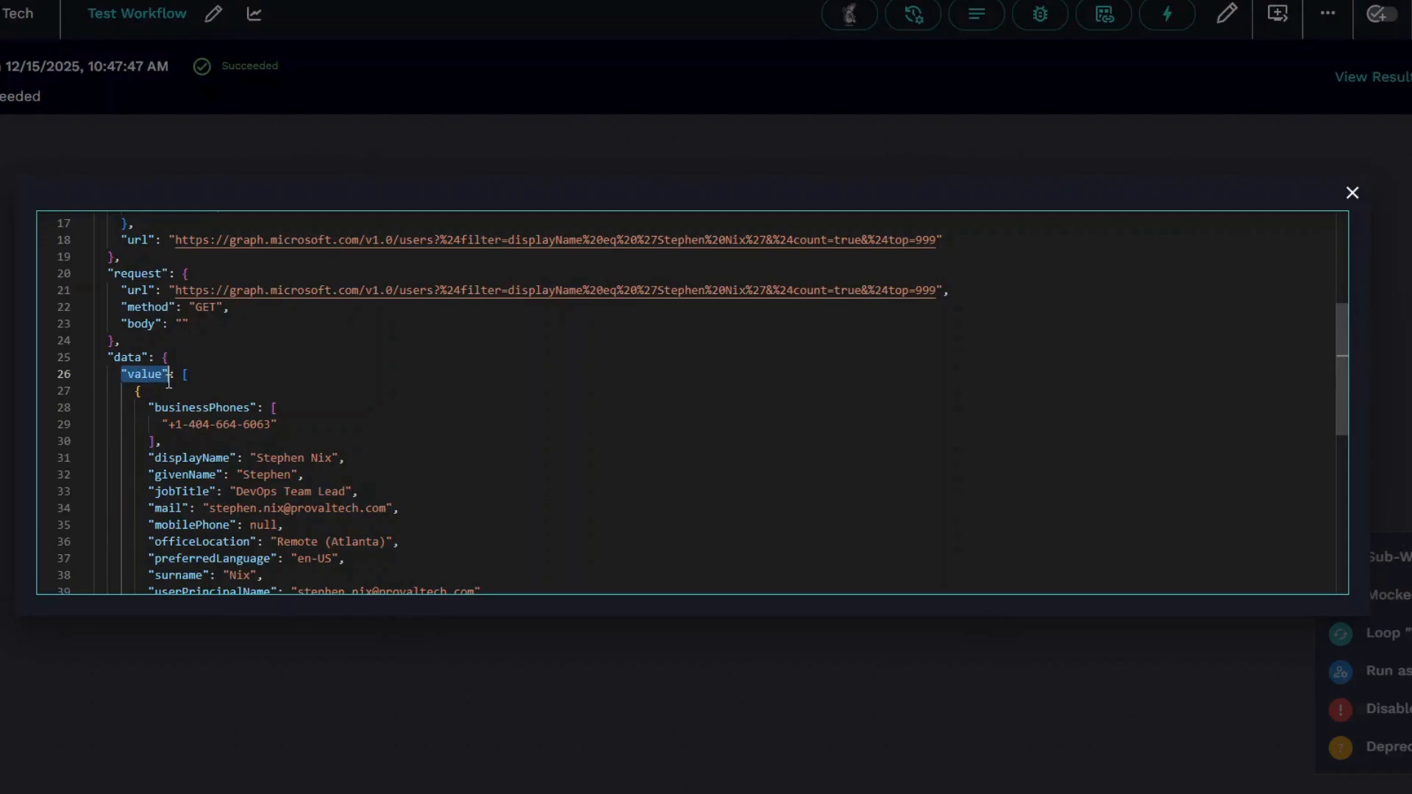
{"action": "left_click", "coordinate": [183, 374]}
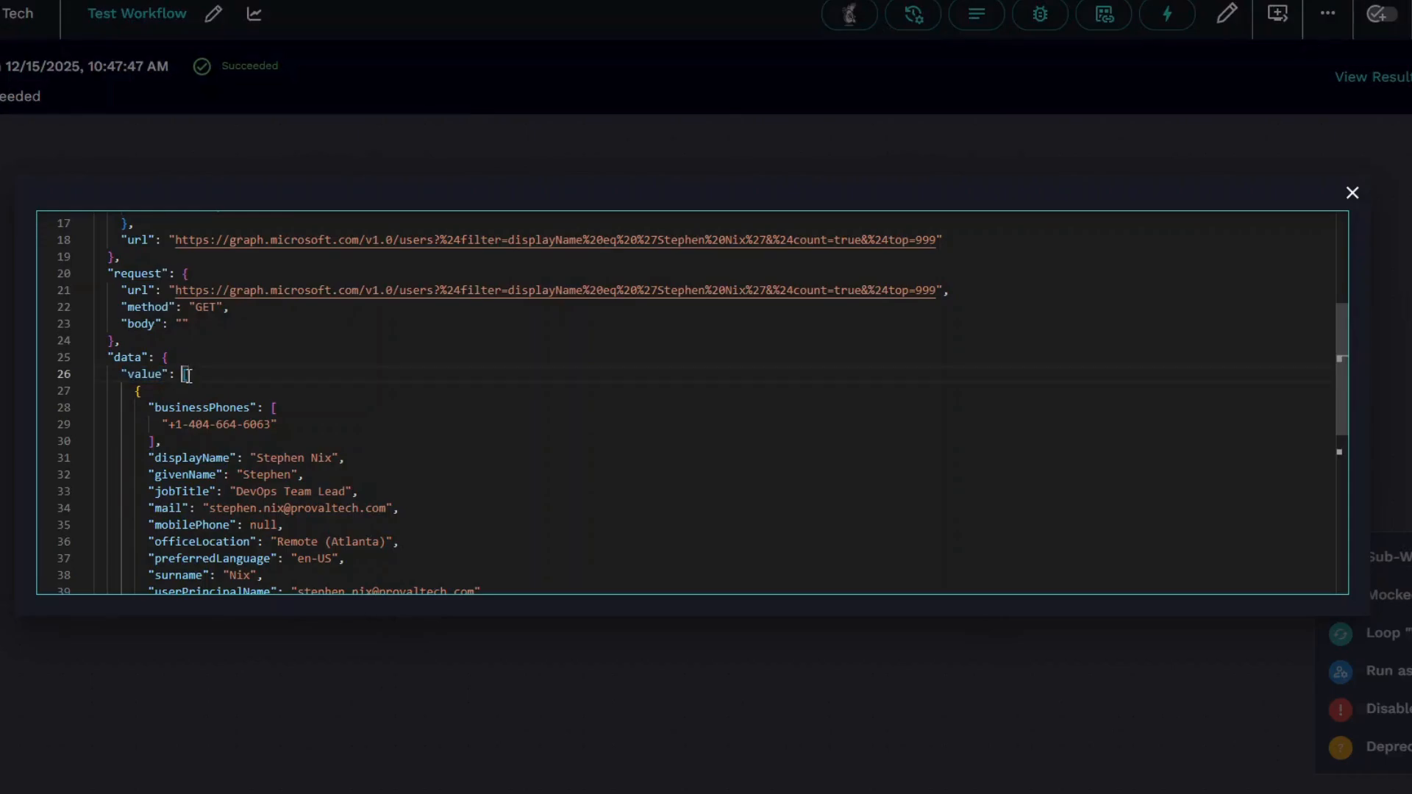
{"action": "left_click_drag", "start_coordinate": [187, 375], "coordinate": [195, 377]}
{"action": "left_click", "coordinate": [183, 373]}
{"action": "scroll", "coordinate": [230, 387], "scroll_direction": "down", "scroll_amount": 2}
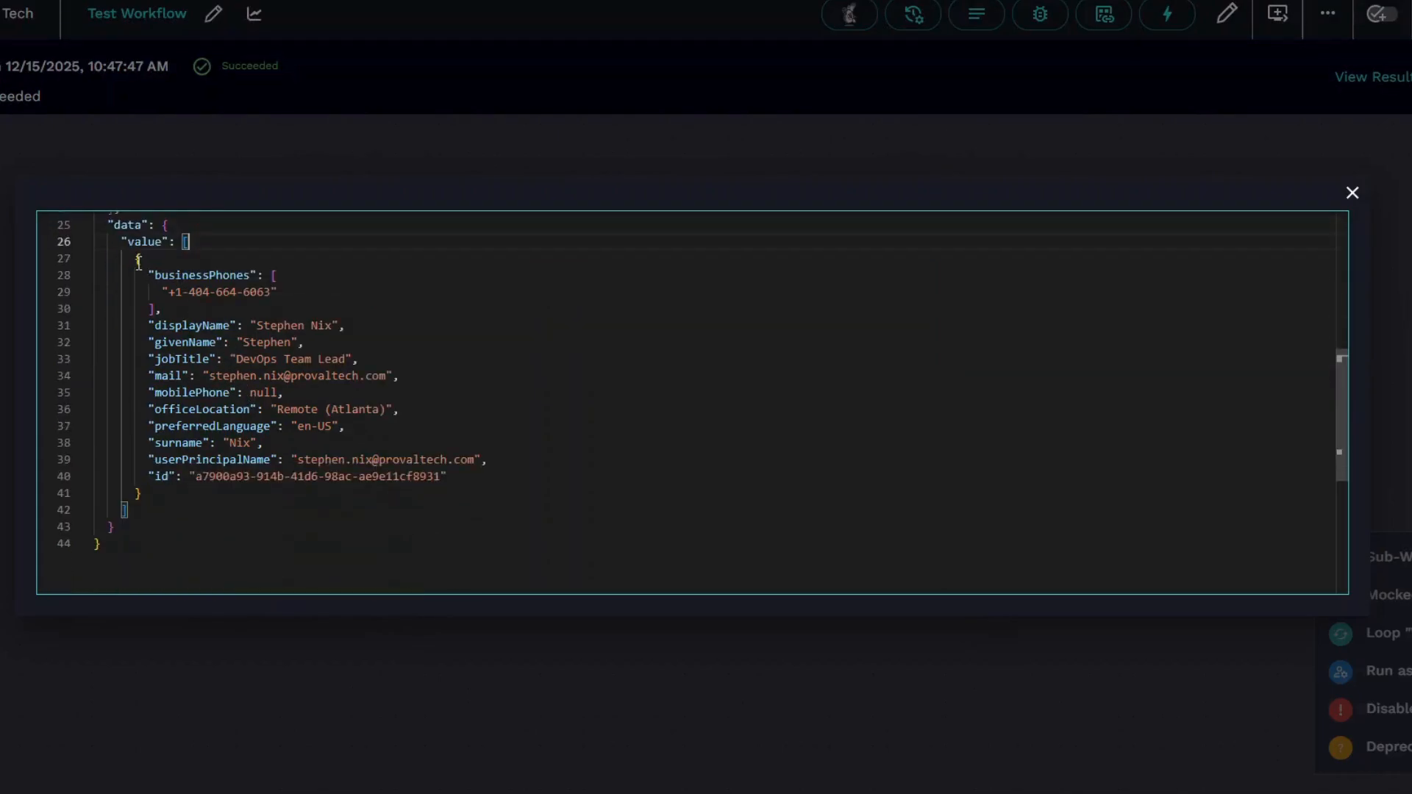
{"action": "left_click_drag", "start_coordinate": [138, 262], "coordinate": [174, 488]}
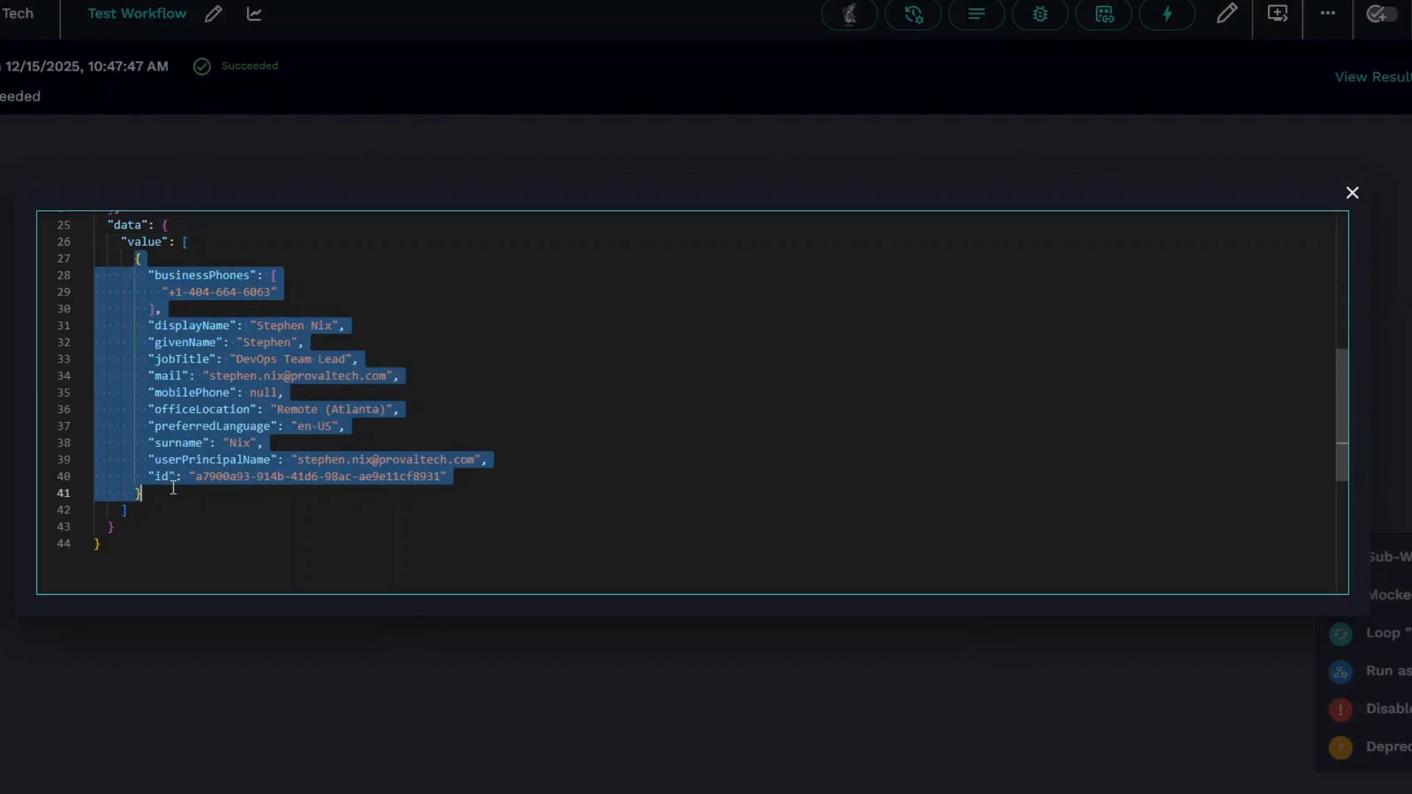
{"action": "left_click", "coordinate": [172, 489]}
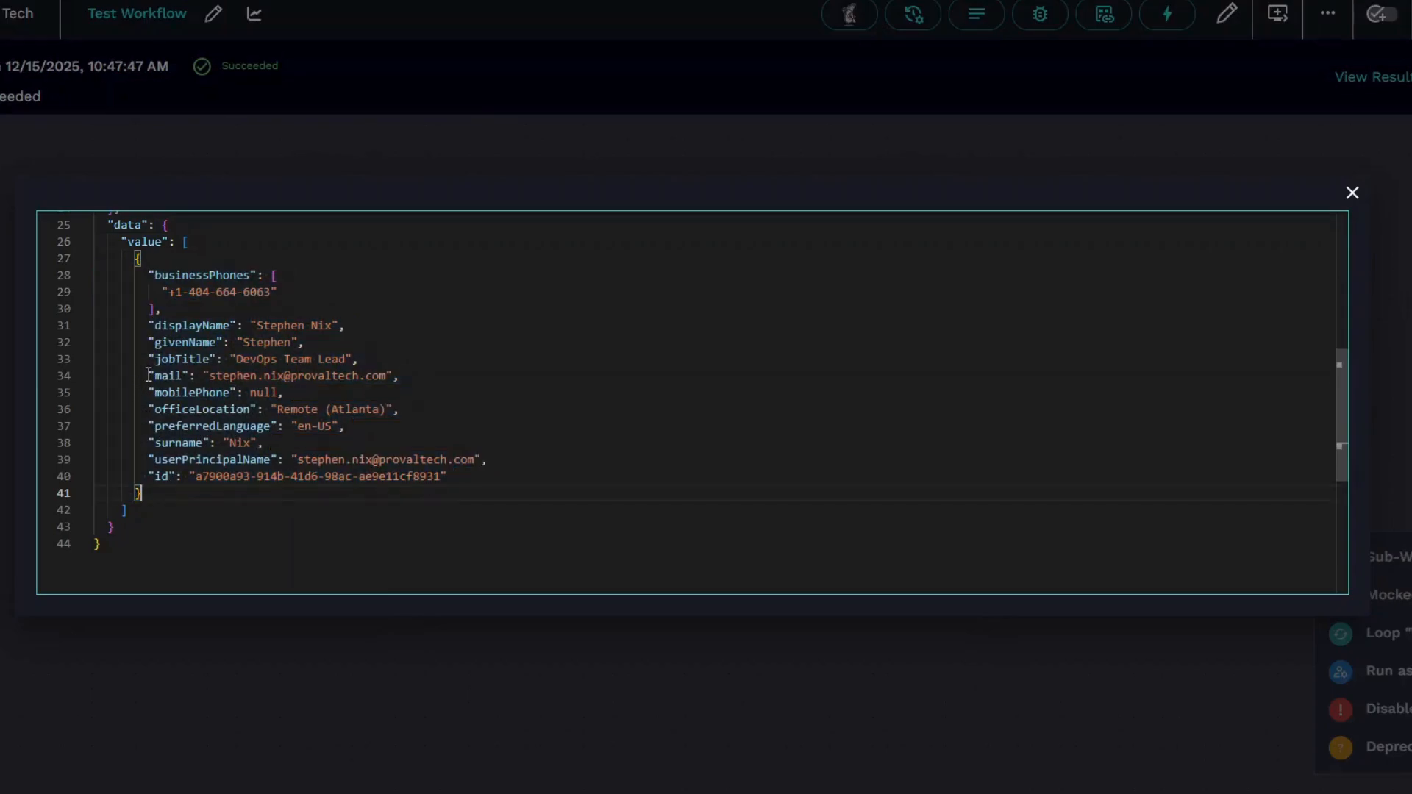
{"action": "left_click_drag", "start_coordinate": [148, 376], "coordinate": [401, 376]}
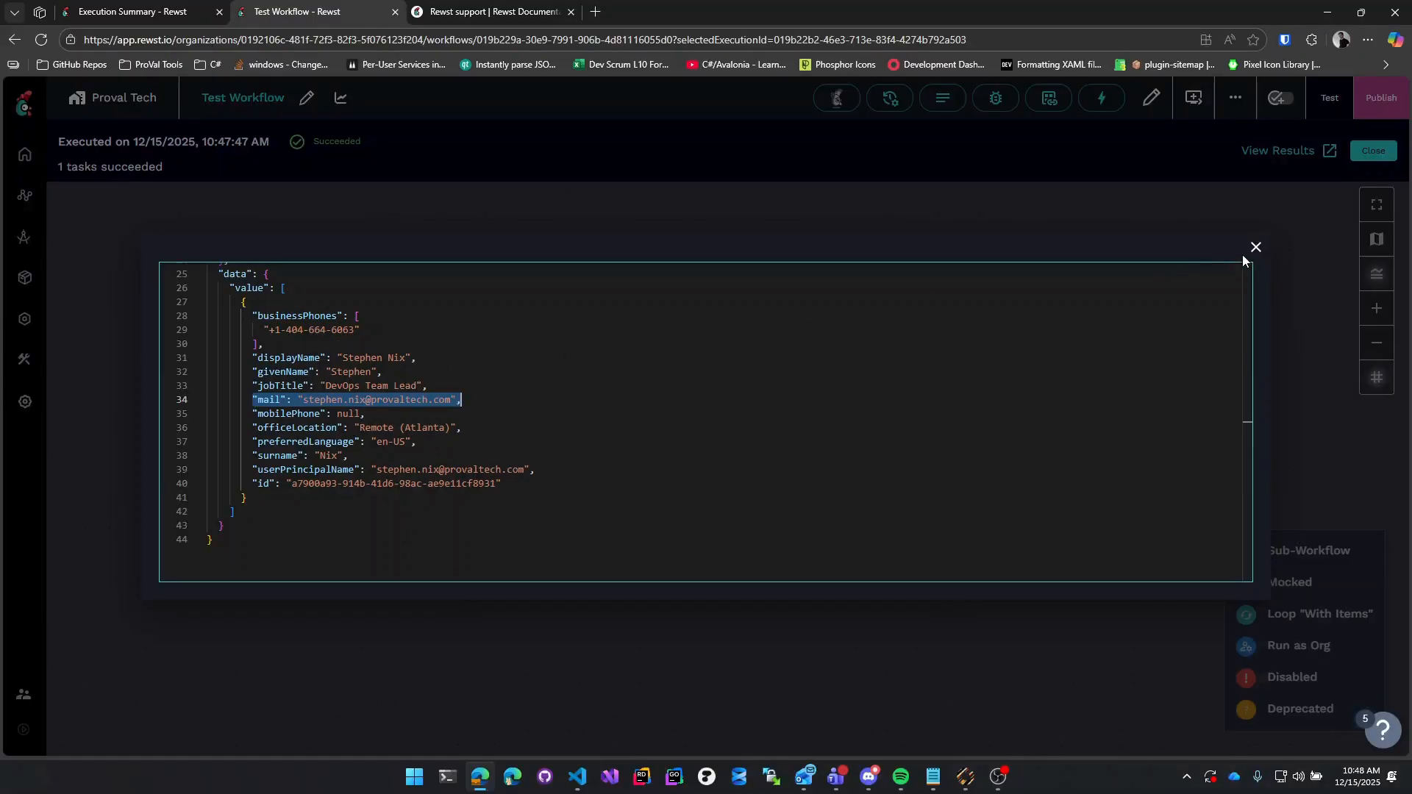
Back in the editor, set the List Users task's Publish Result As to return_users.
{"action": "left_click", "coordinate": [1256, 247]}
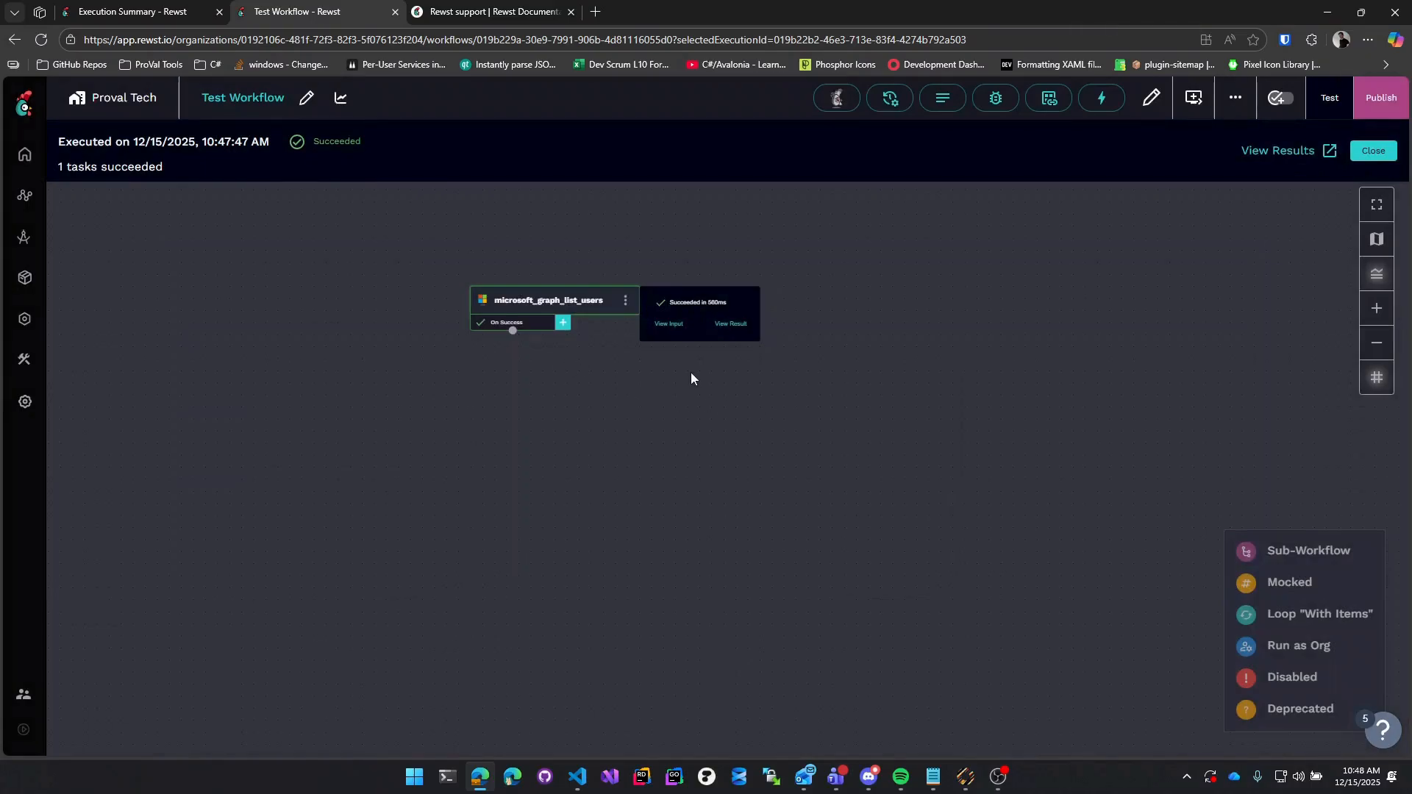
{"action": "left_click", "coordinate": [1373, 151]}
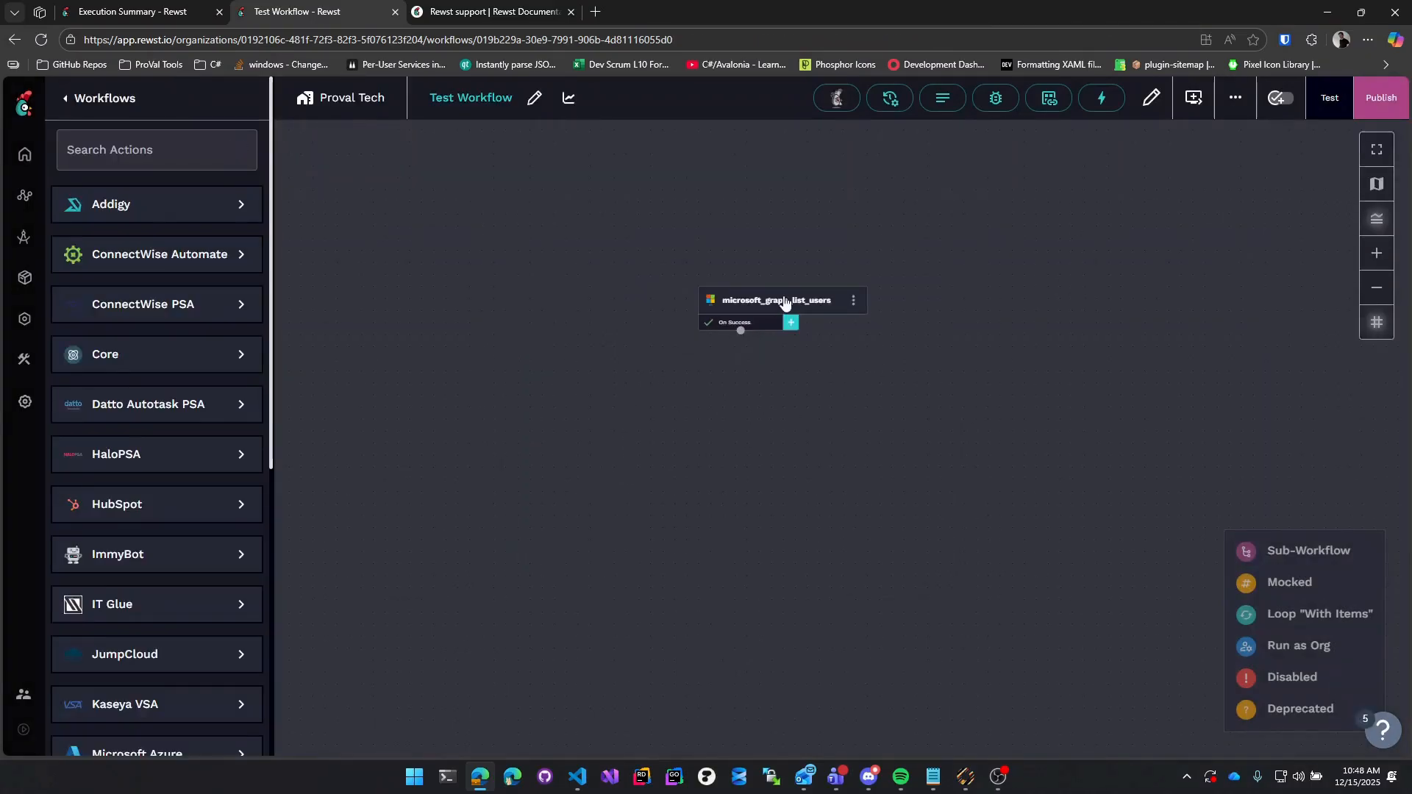
{"action": "left_click", "coordinate": [784, 302]}
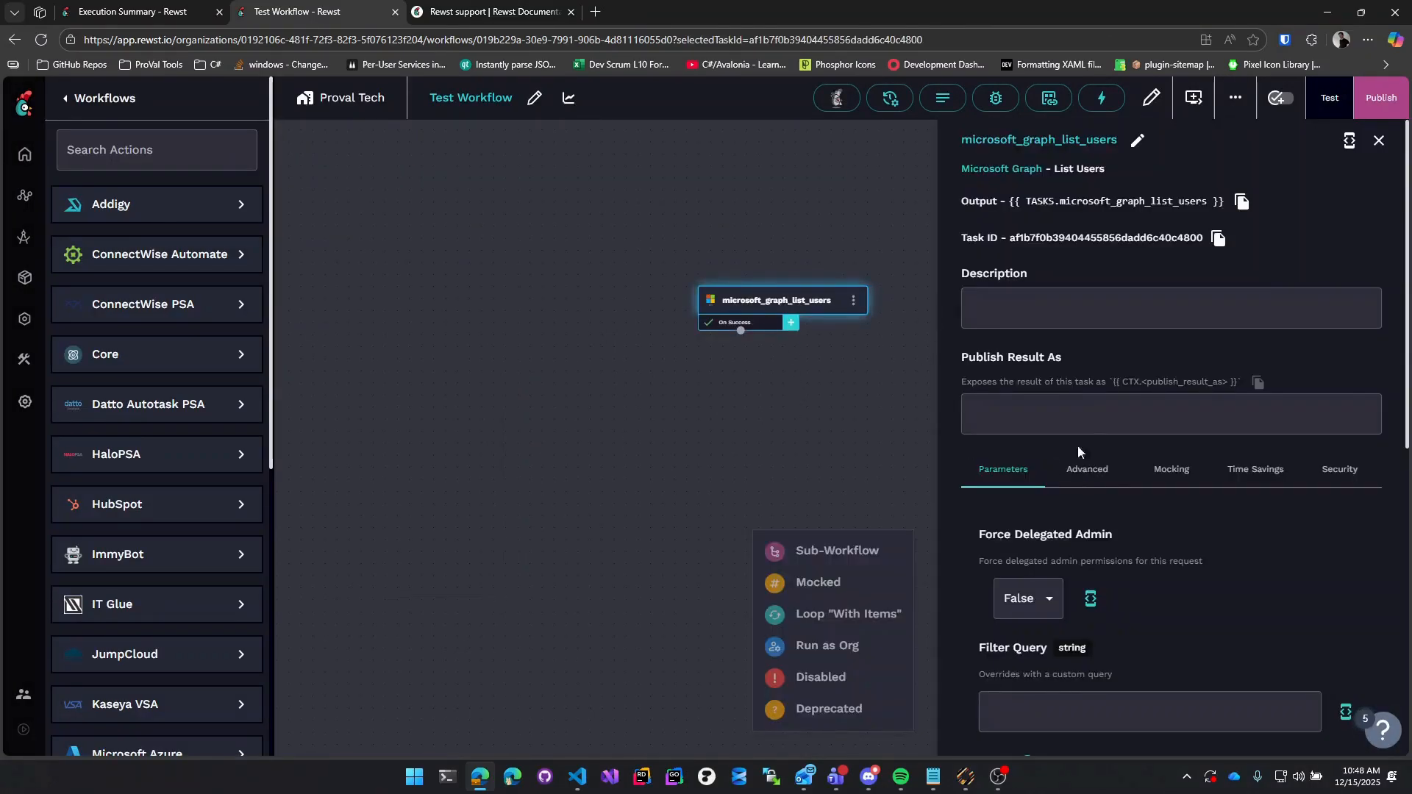
{"action": "left_click", "coordinate": [1100, 428]}
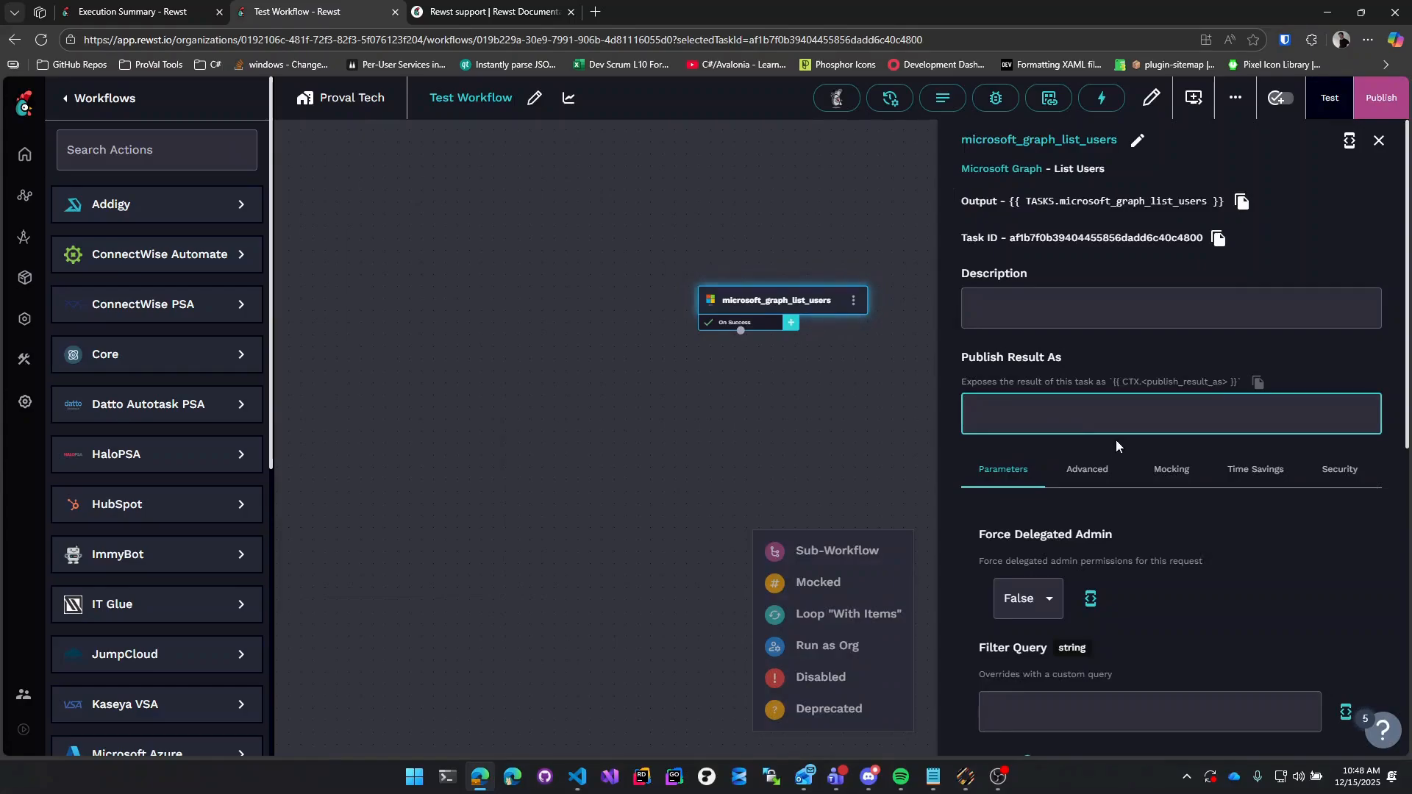
{"action": "type", "text": "resturn"}
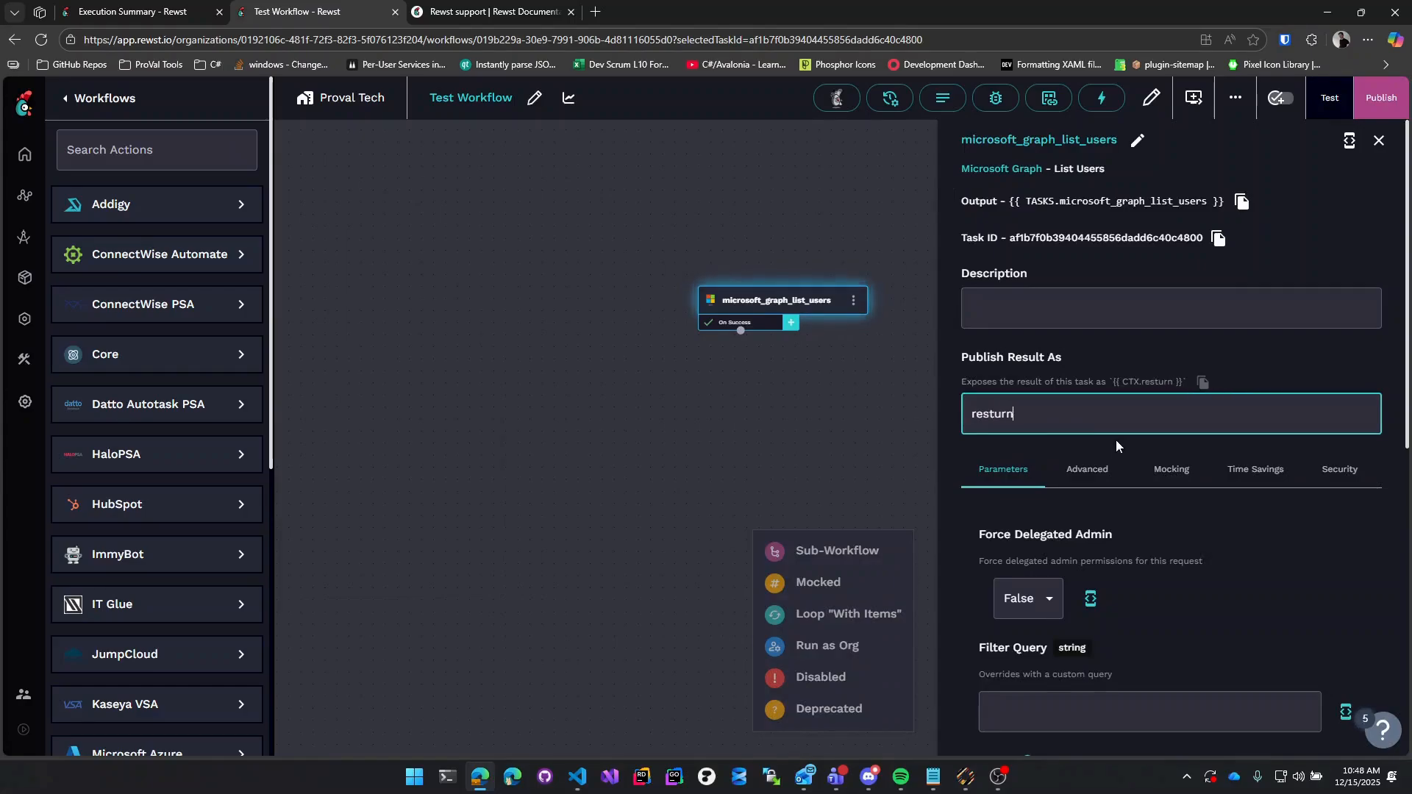
{"action": "key", "text": "BackSpace"}
{"action": "key", "text": "BackSpace"}
{"action": "key", "text": "BackSpace"}
{"action": "key", "text": "BackSpace"}
{"action": "key", "text": "BackSpace"}
{"action": "type", "text": "tu"}
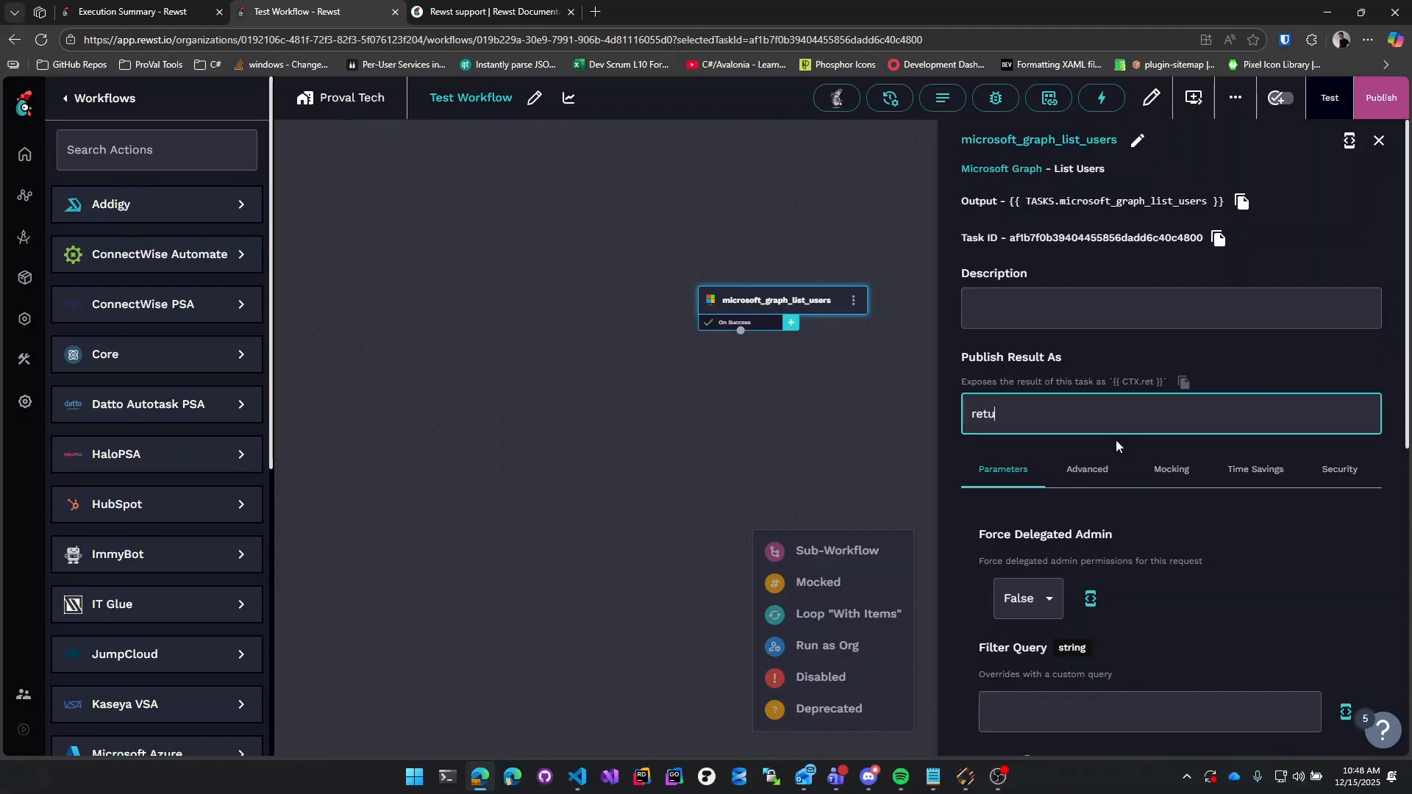
{"action": "type", "text": "rnUsers"}
{"action": "key", "text": "BackSpace"}
{"action": "key", "text": "BackSpace"}
{"action": "key", "text": "BackSpace"}
{"action": "key", "text": "BackSpace"}
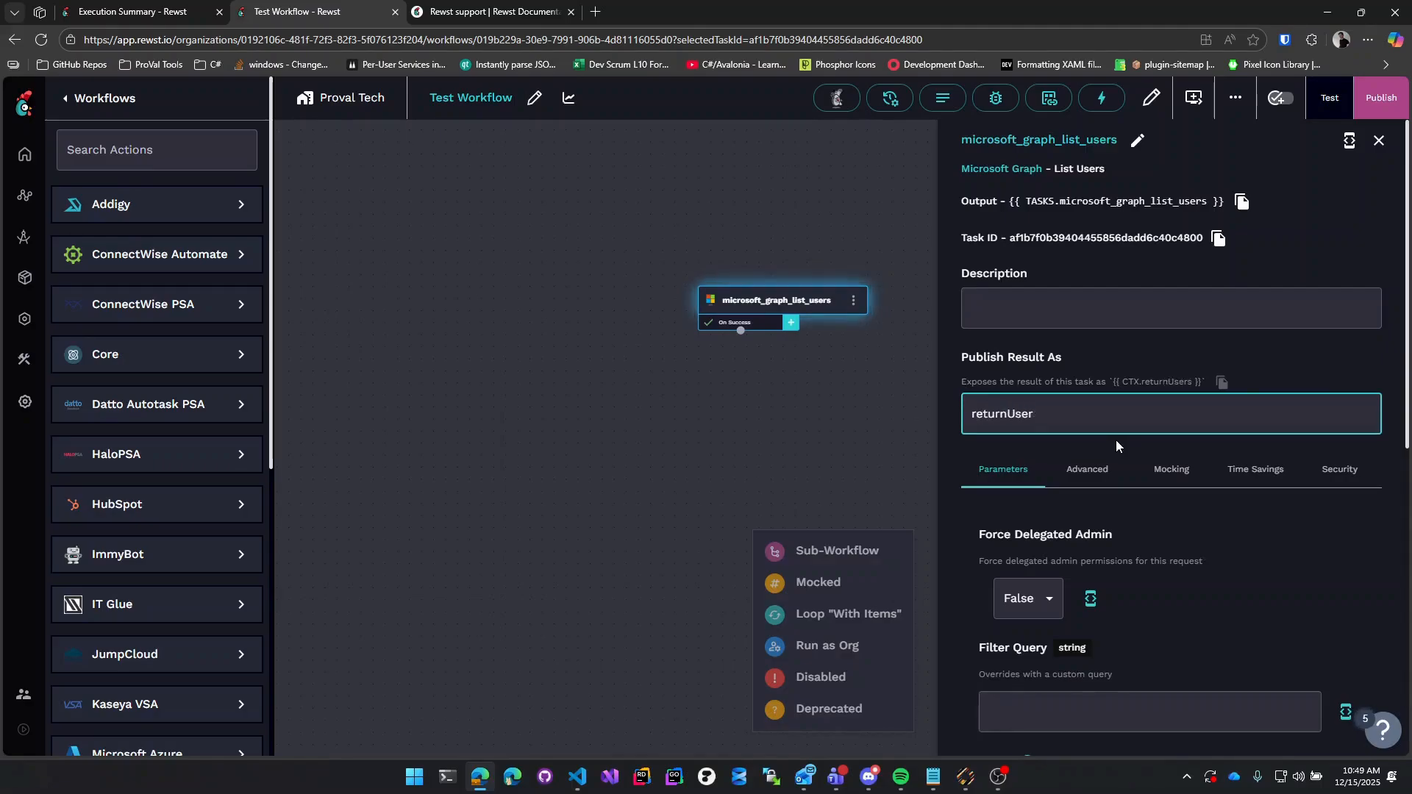
{"action": "key", "text": "BackSpace"}
{"action": "type", "text": "_users"}
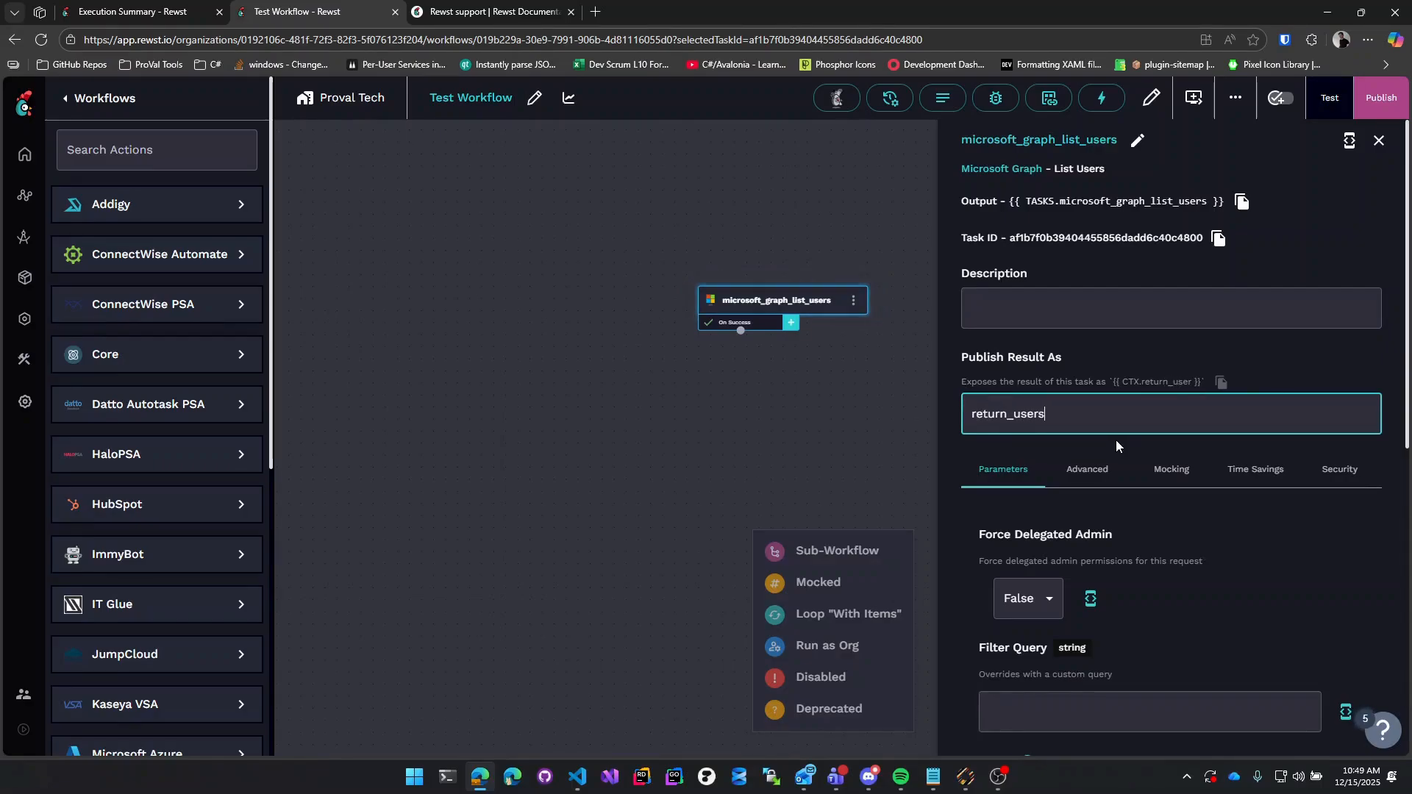
{"action": "left_click", "coordinate": [883, 434]}
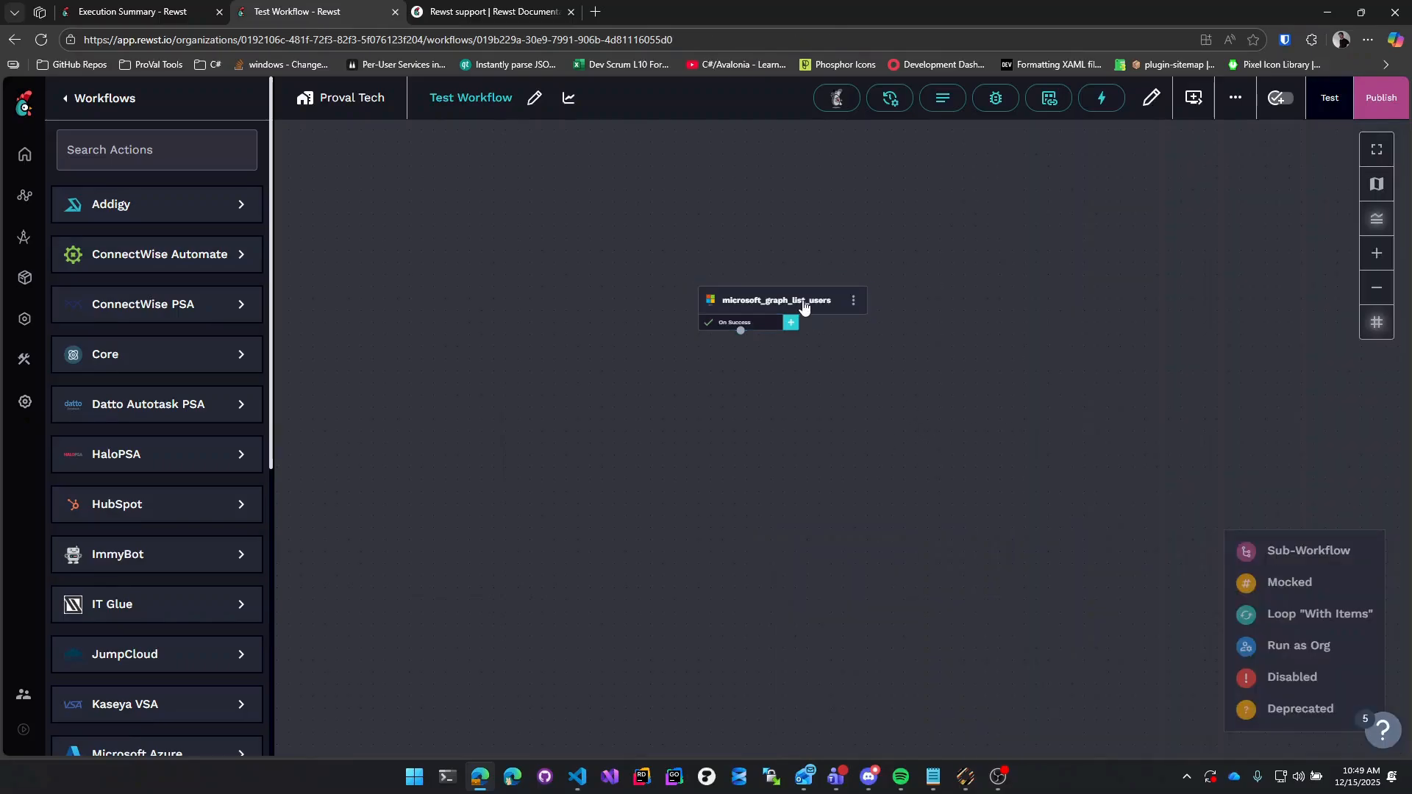
{"action": "left_click", "coordinate": [764, 331]}
Add a 'mail' data alias with value {{ CTX.return_users }} to the On Success transition.
{"action": "left_click", "coordinate": [765, 331]}
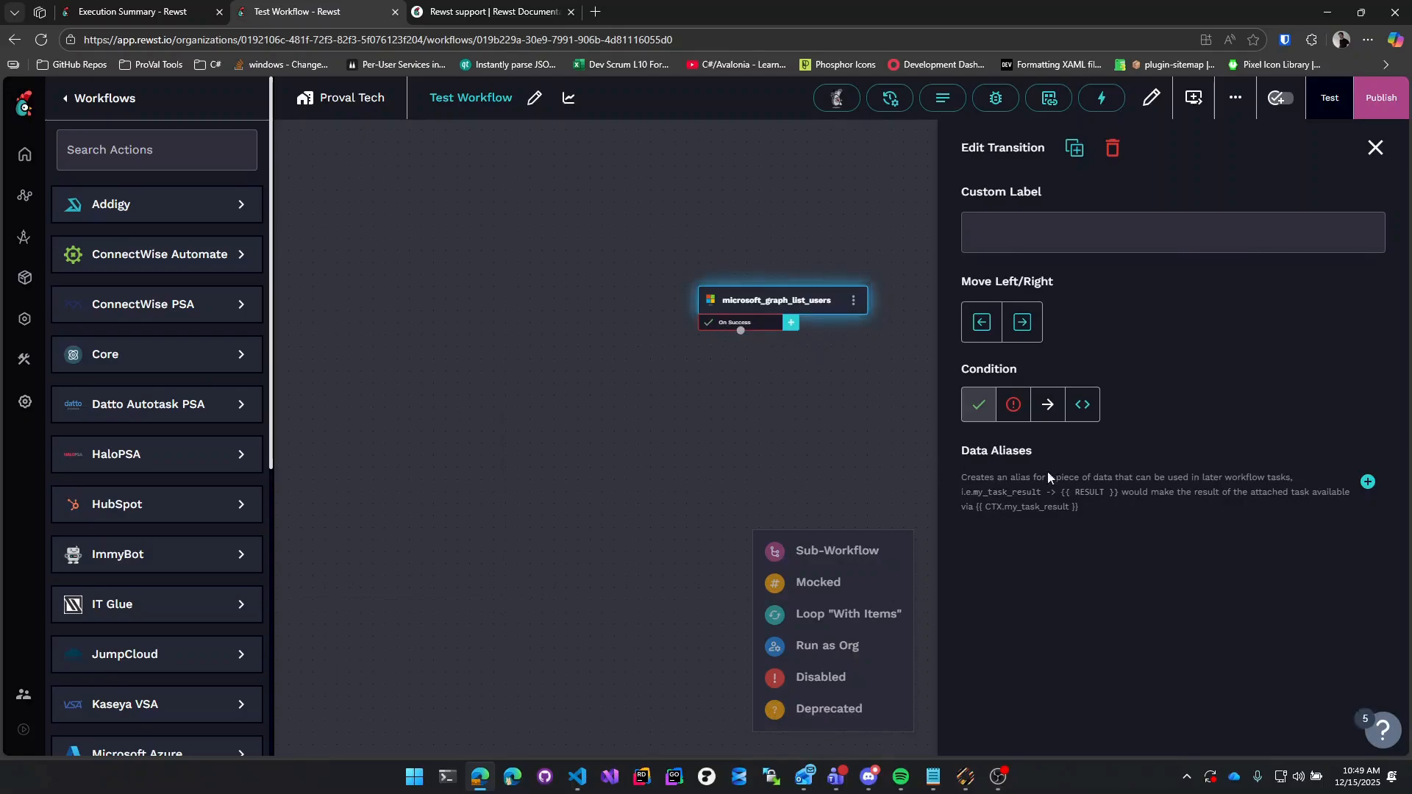
{"action": "left_click", "coordinate": [1368, 482]}
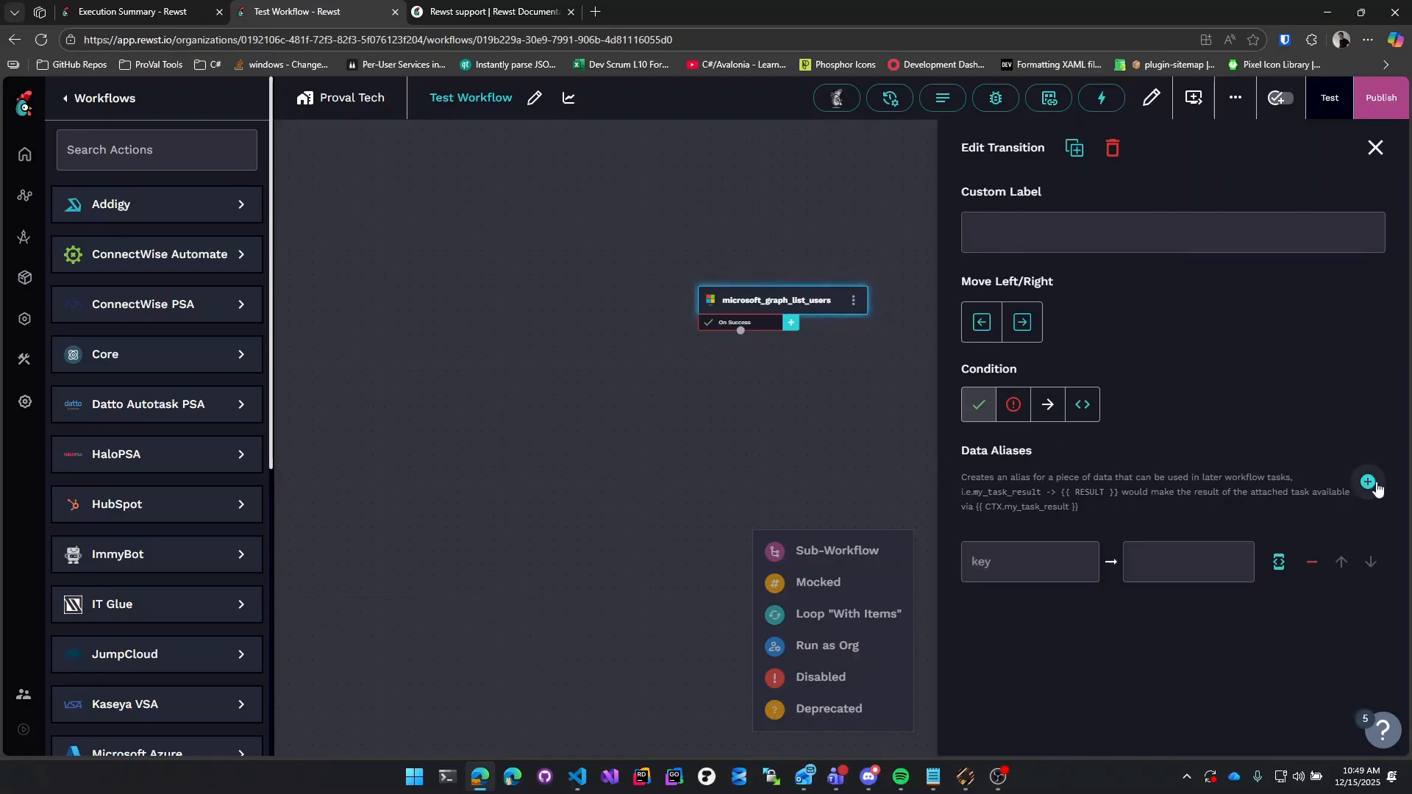
{"action": "left_click", "coordinate": [1044, 560]}
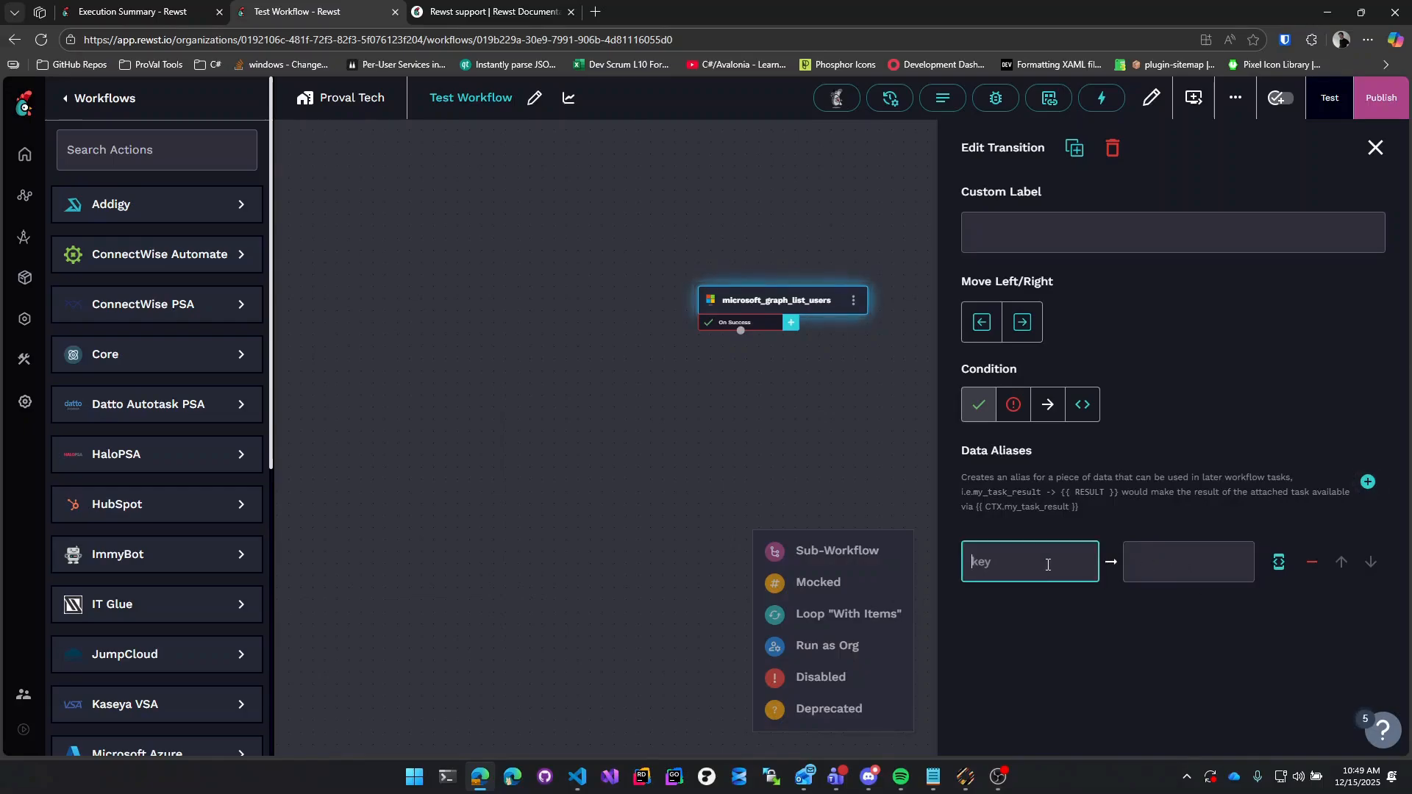
{"action": "type", "text": "mail"}
{"action": "left_click", "coordinate": [1279, 562]}
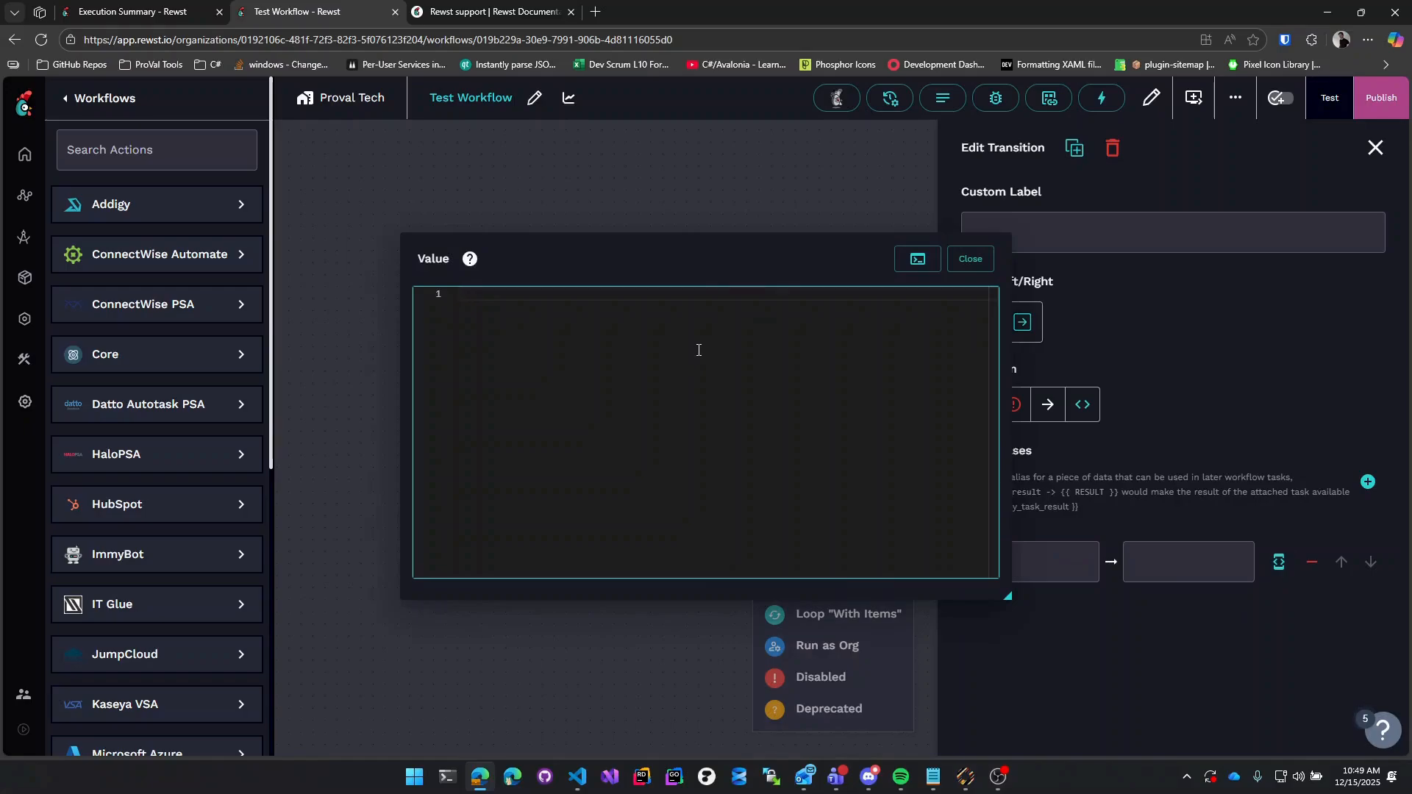
{"action": "type", "text": "{{ CTX."}
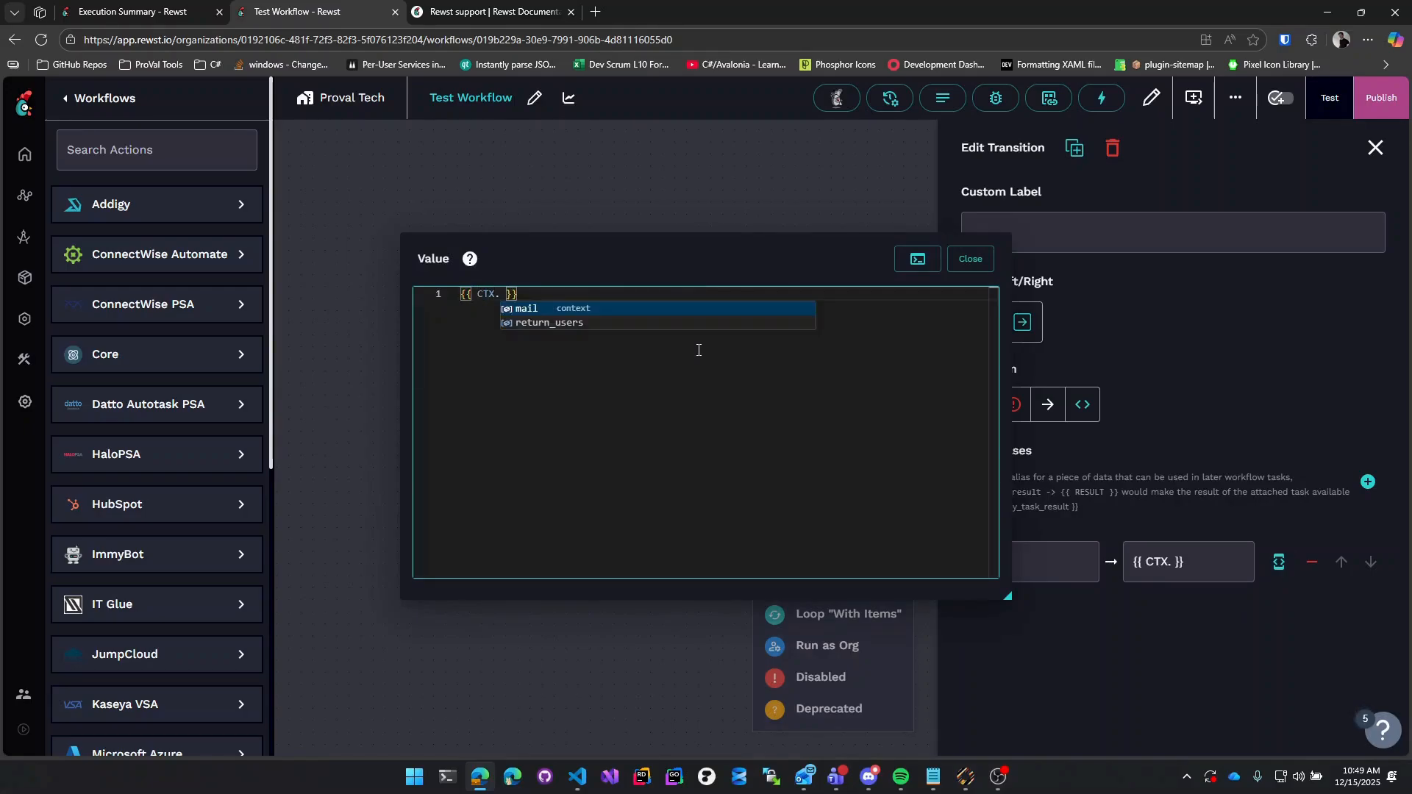
{"action": "key", "text": "Down"}
{"action": "key", "text": "Return"}
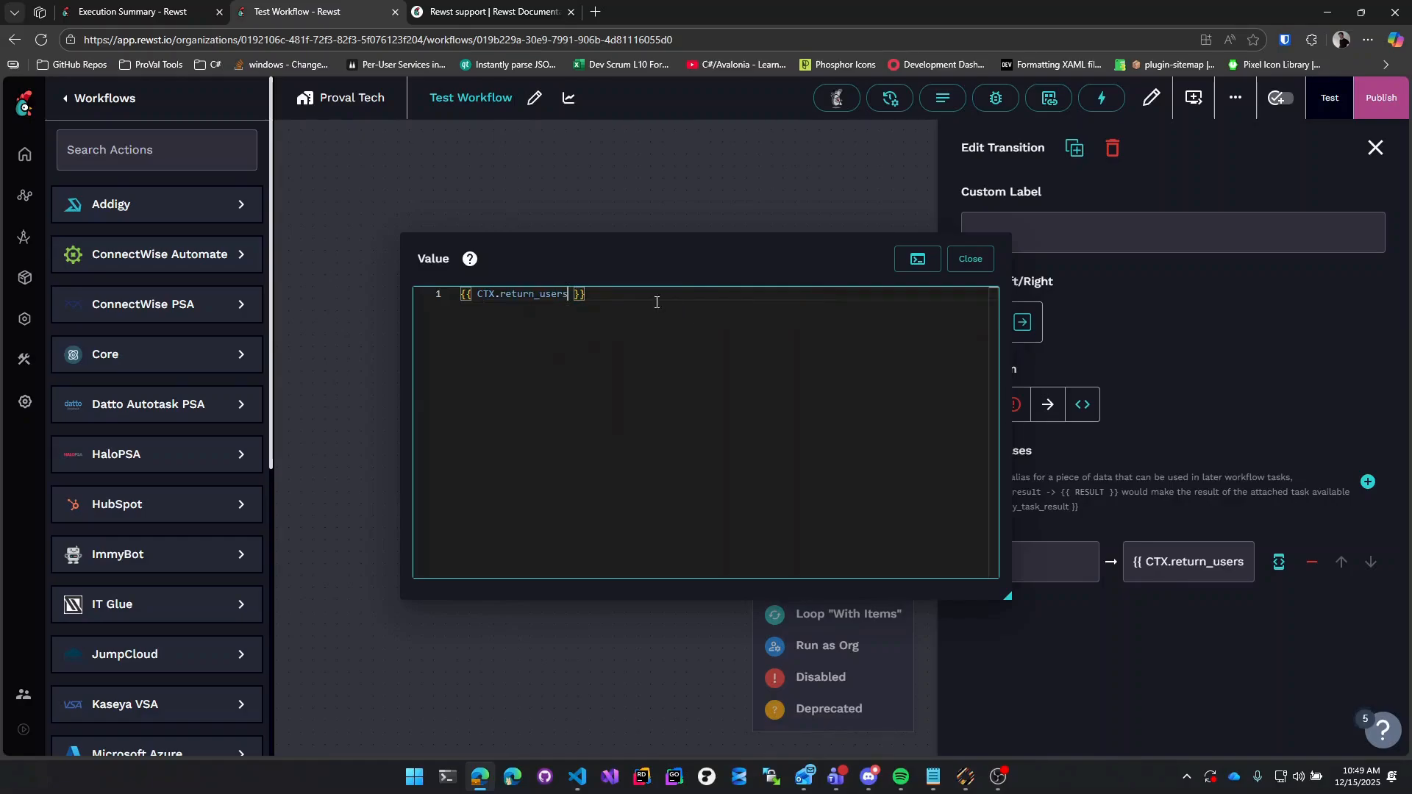
{"action": "left_click", "coordinate": [970, 259]}
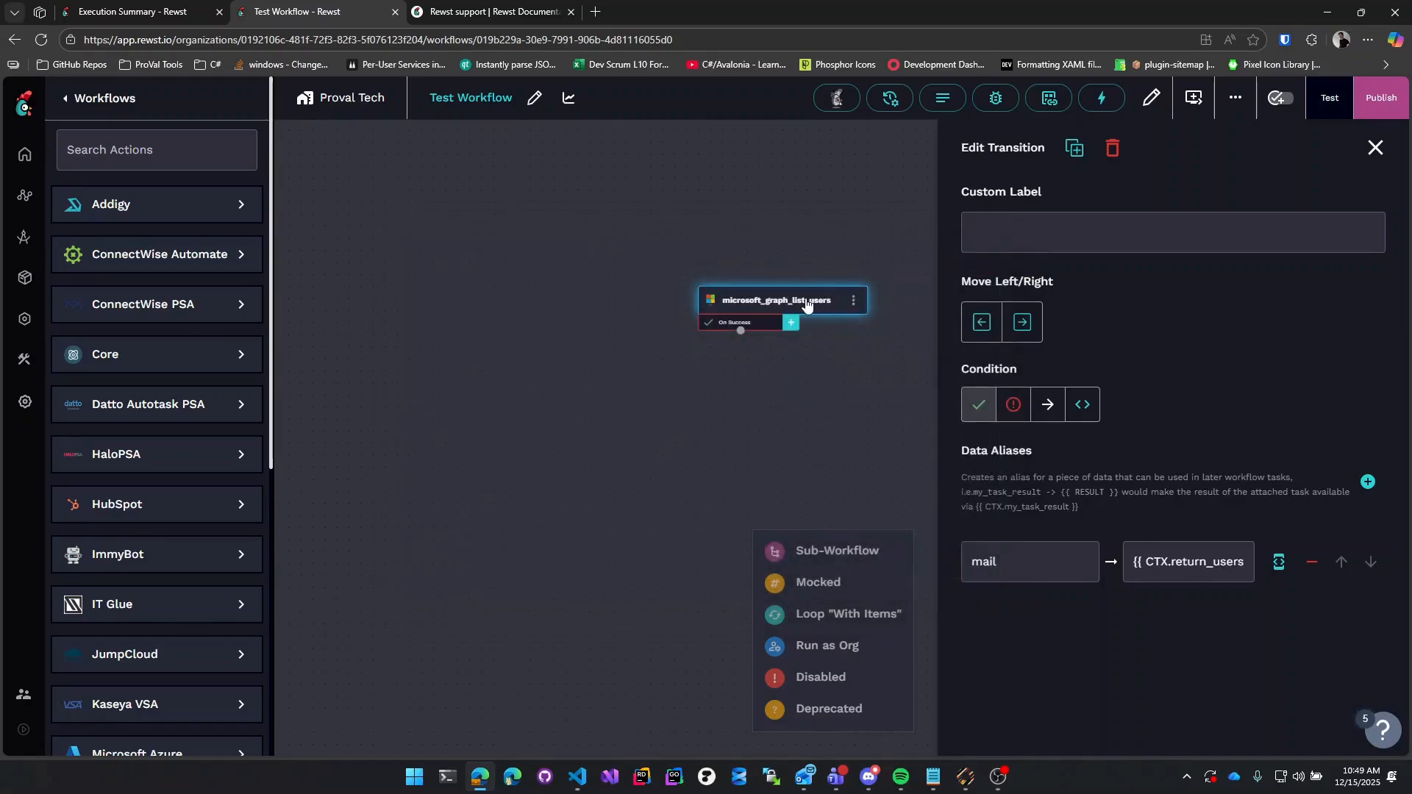
{"action": "left_click", "coordinate": [807, 305]}
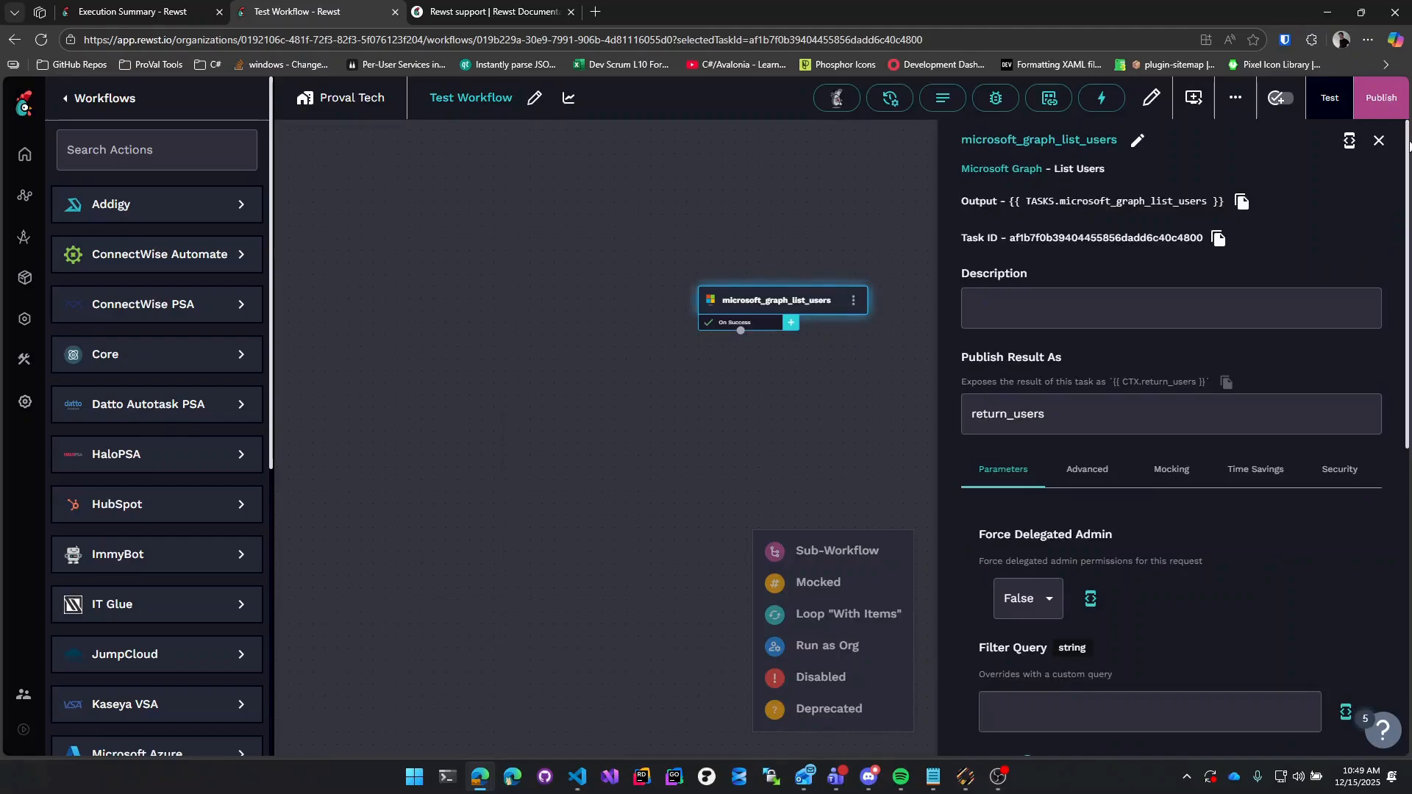
{"action": "left_click", "coordinate": [1379, 141]}
Open Execution History and view the 10:47:47 run's List Users result.
{"action": "left_click", "coordinate": [993, 101]}
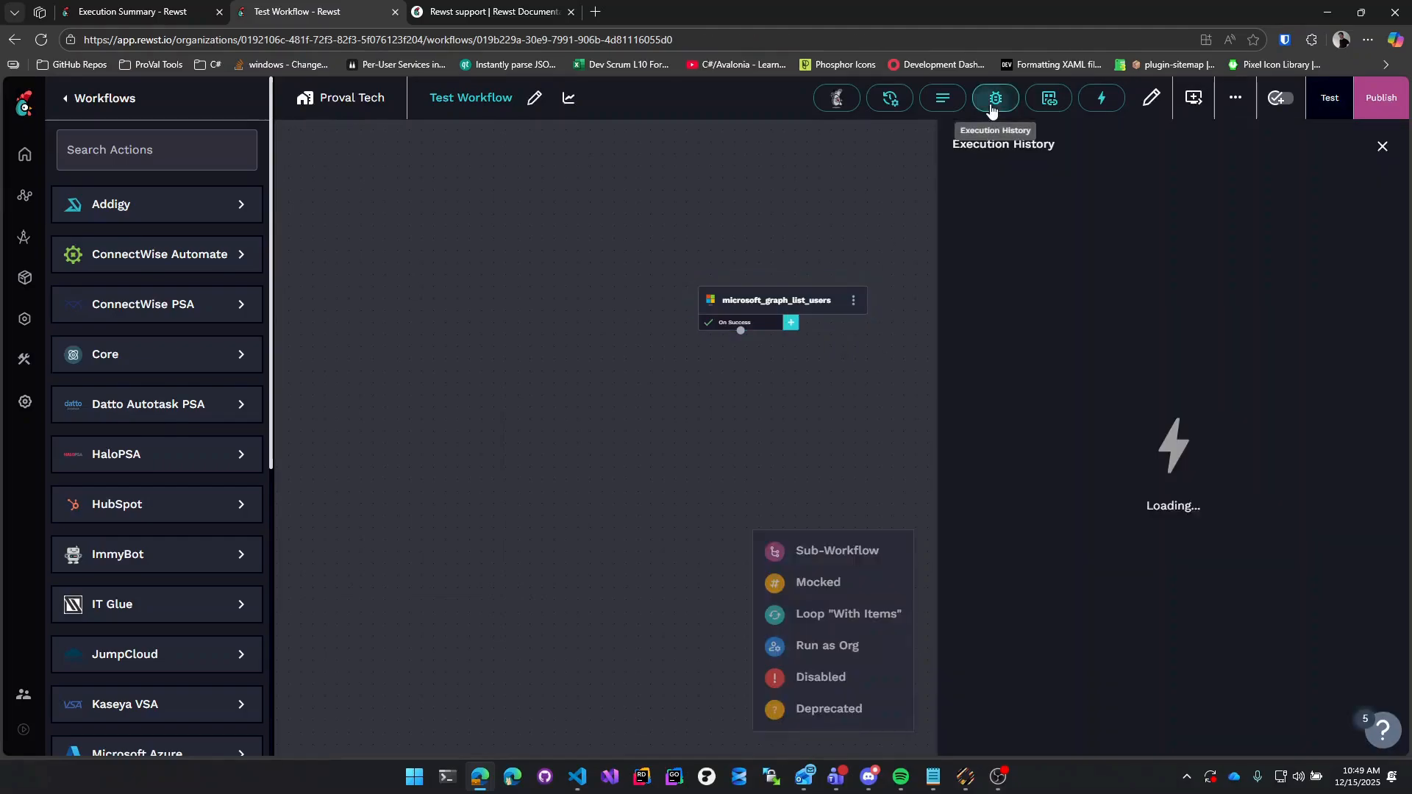
{"action": "left_click", "coordinate": [1361, 230]}
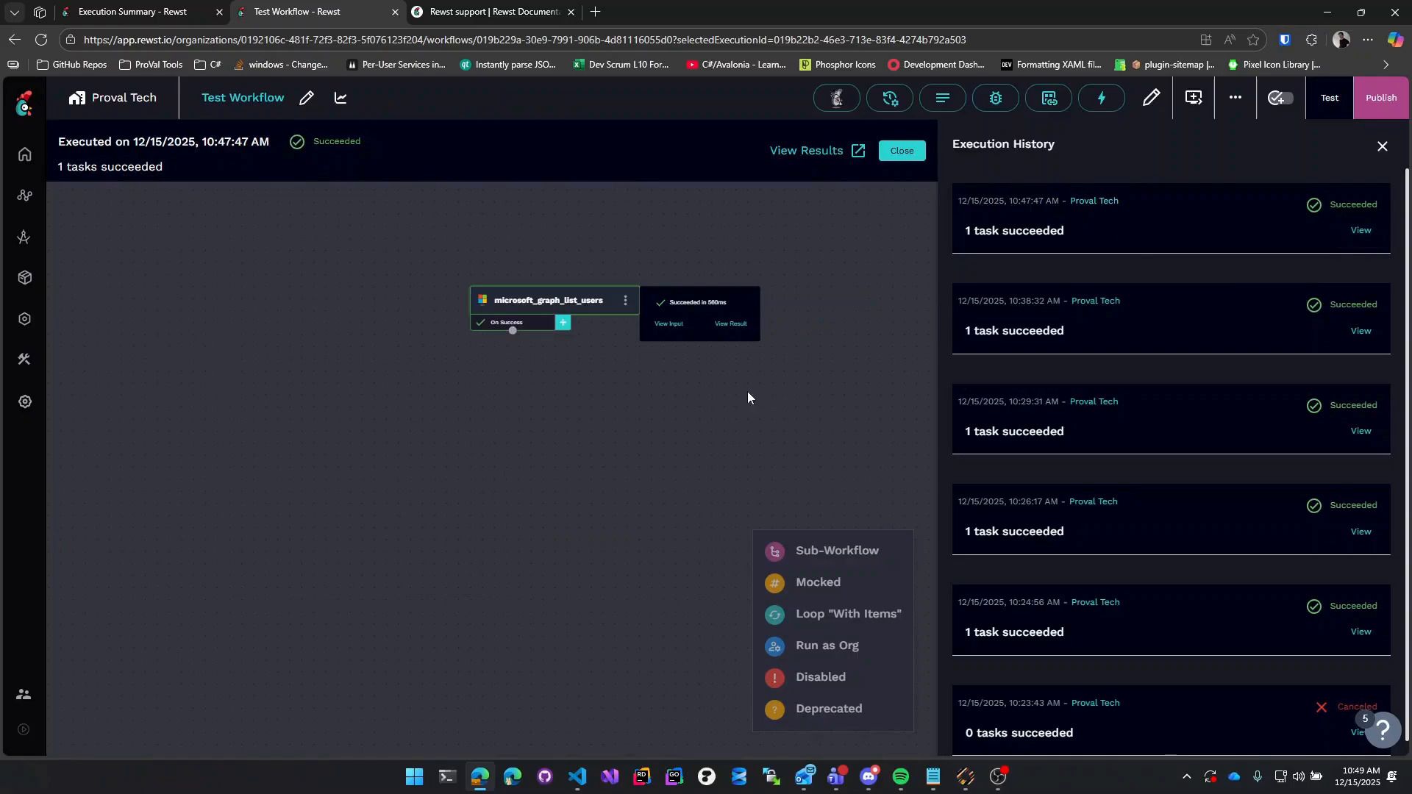
{"action": "left_click", "coordinate": [731, 324]}
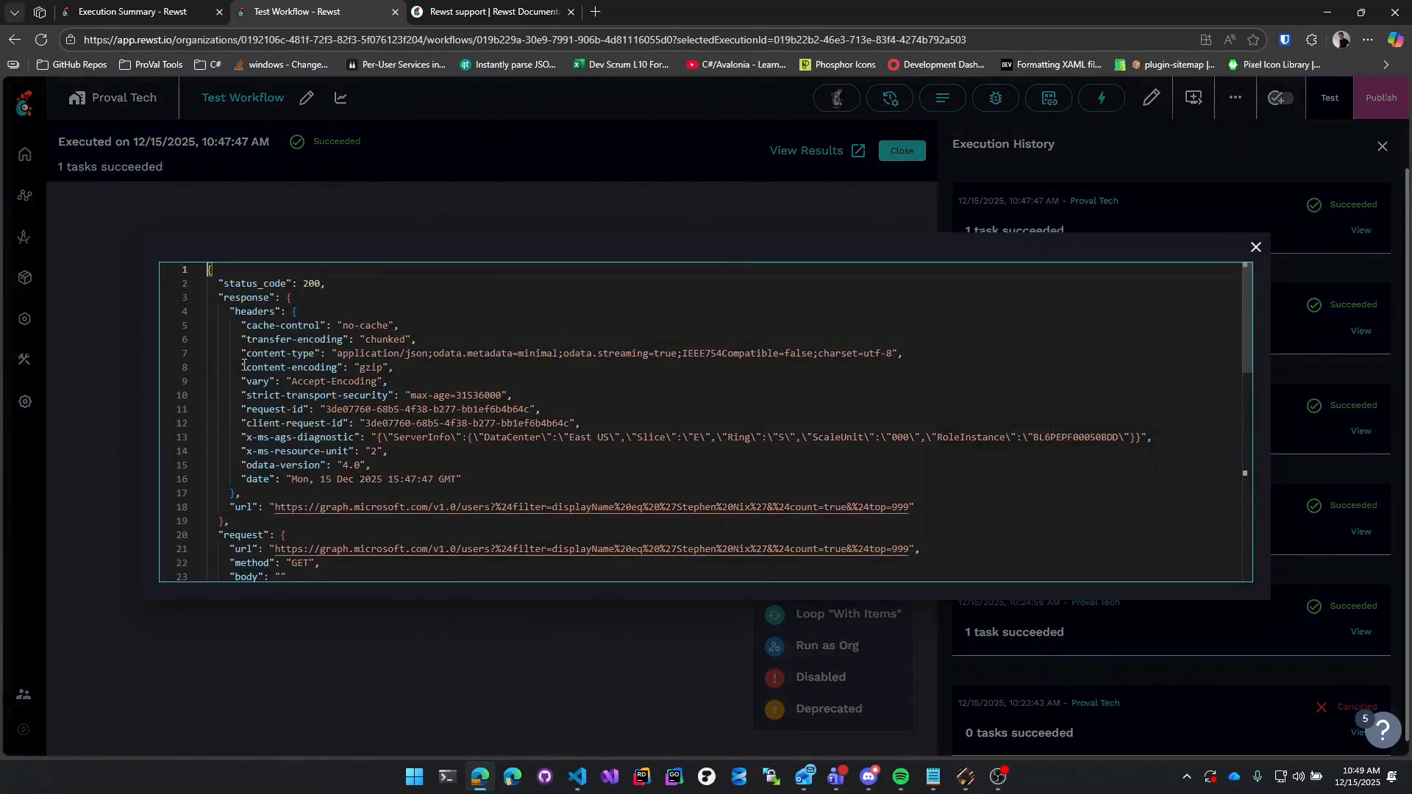
Locate the first user's mail under data.value, then close the viewer and history.
{"action": "scroll", "coordinate": [219, 303], "scroll_direction": "down", "scroll_amount": 3}
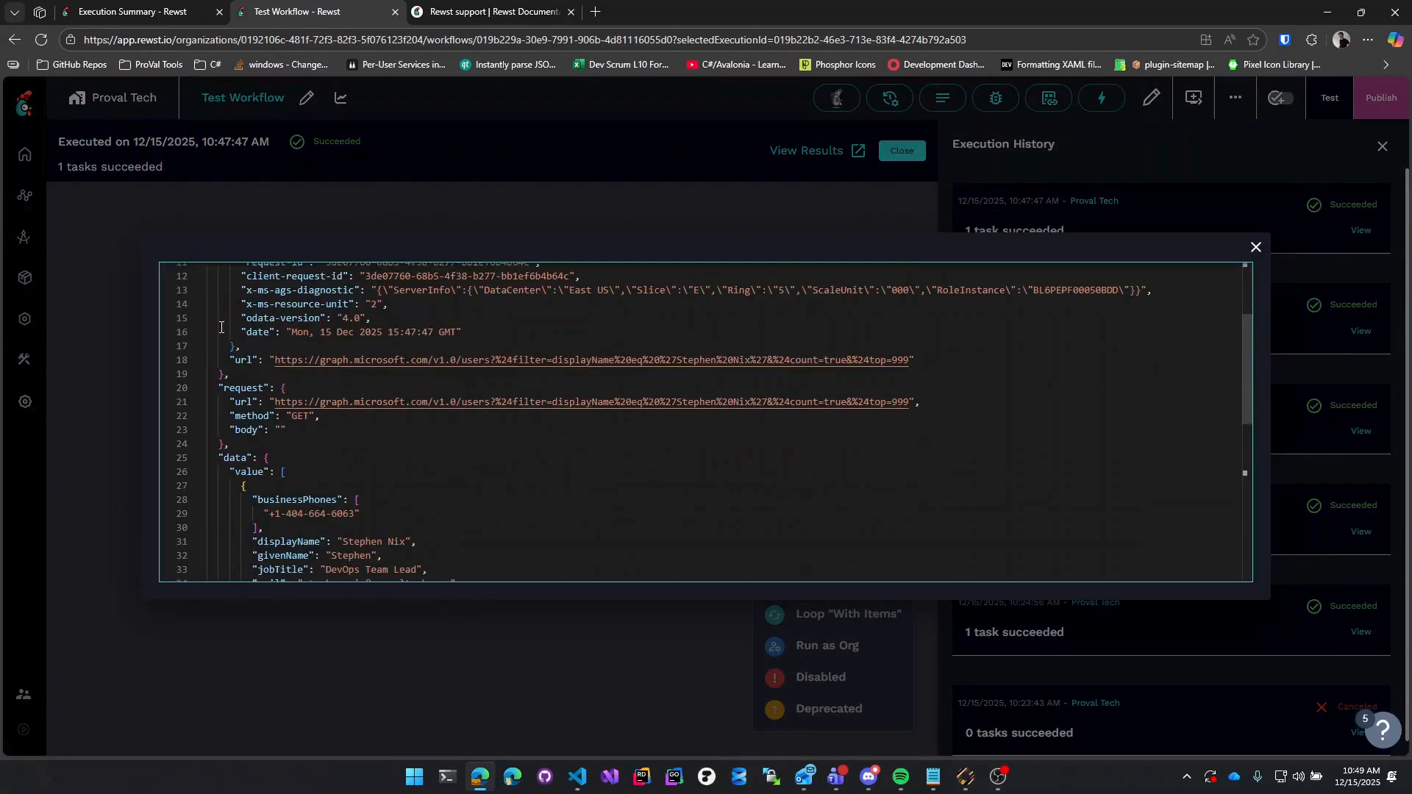
{"action": "scroll", "coordinate": [220, 327], "scroll_direction": "down", "scroll_amount": 2}
{"action": "left_click_drag", "start_coordinate": [220, 389], "coordinate": [269, 399]}
{"action": "left_click", "coordinate": [285, 398]}
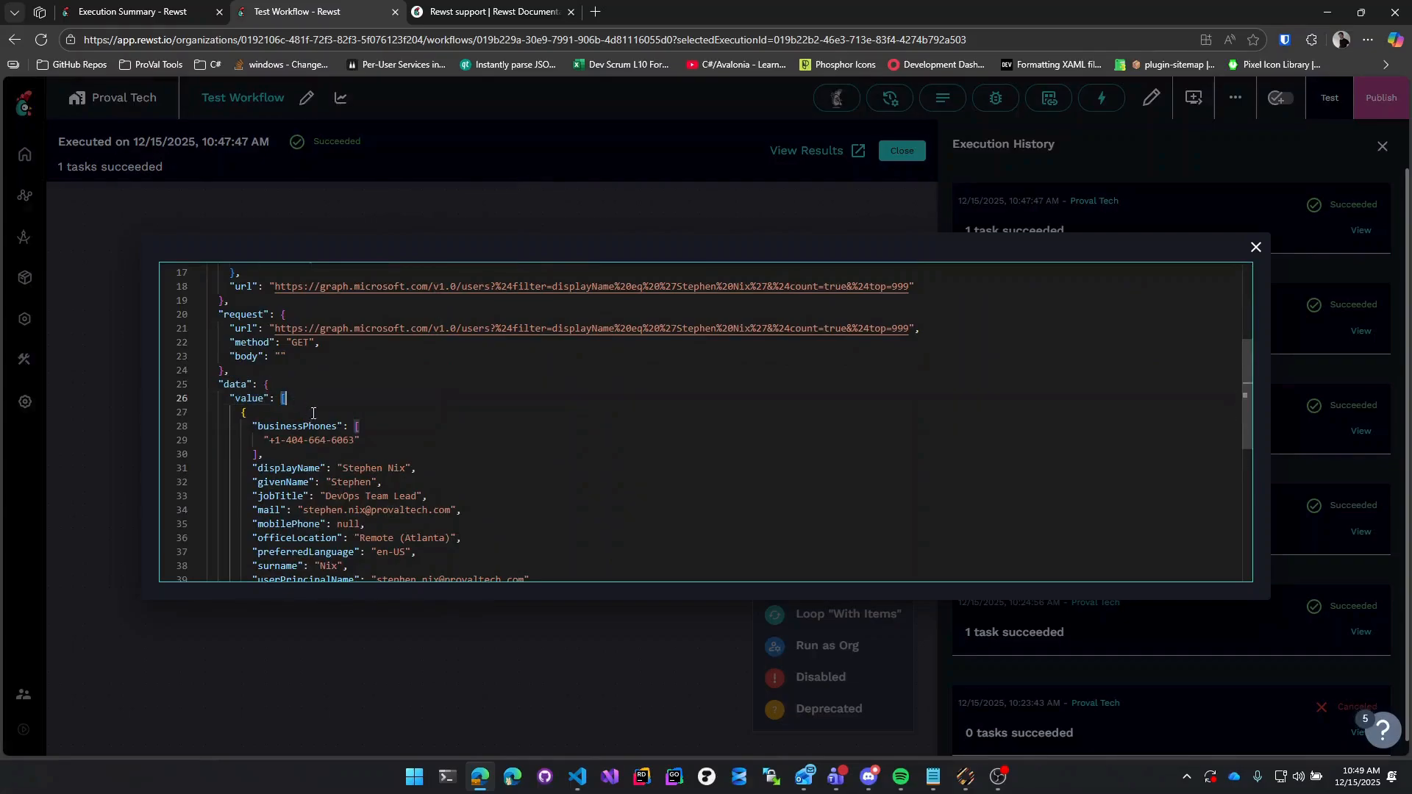
{"action": "scroll", "coordinate": [375, 429], "scroll_direction": "down", "scroll_amount": 2}
{"action": "left_click_drag", "start_coordinate": [252, 437], "coordinate": [287, 437]}
{"action": "left_click", "coordinate": [1256, 247]}
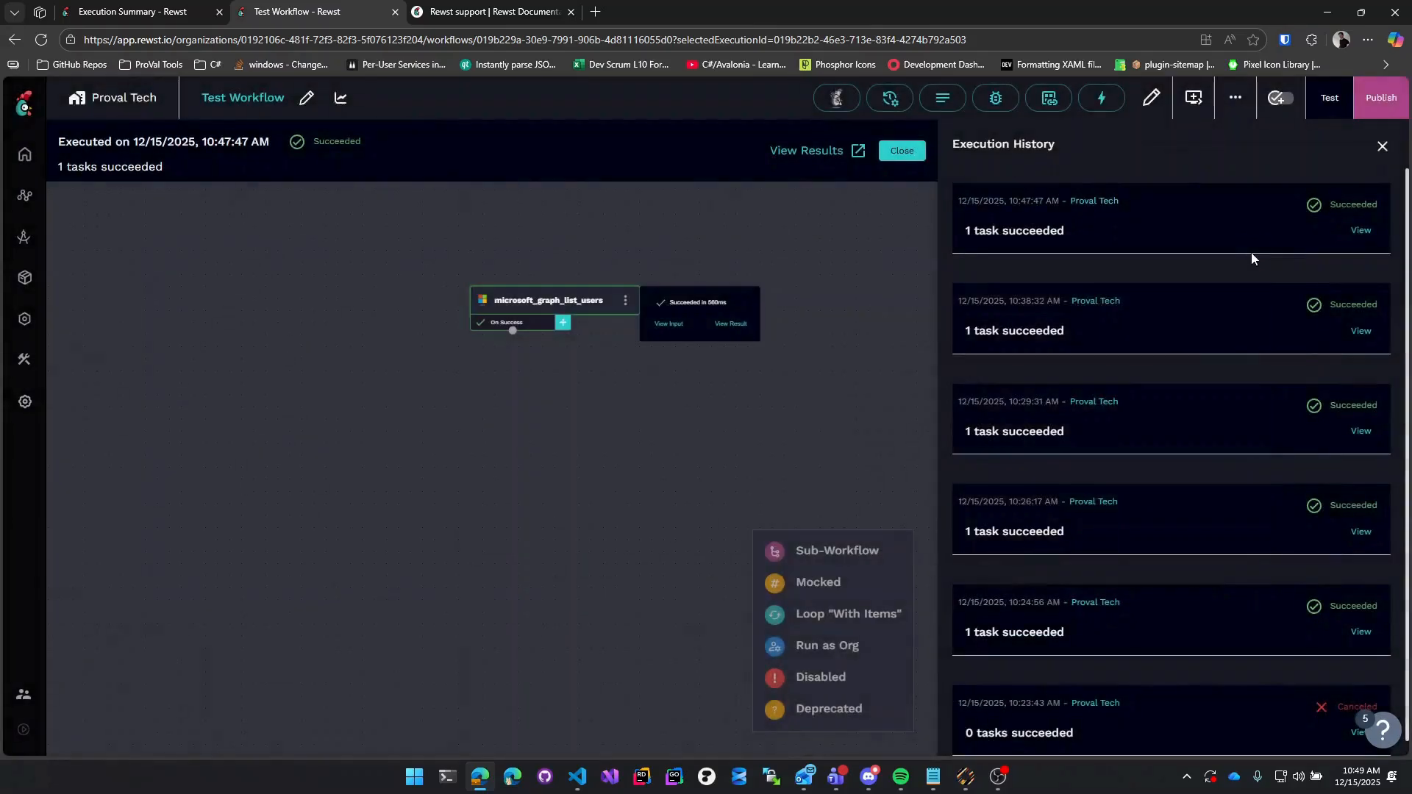
{"action": "left_click", "coordinate": [1381, 148]}
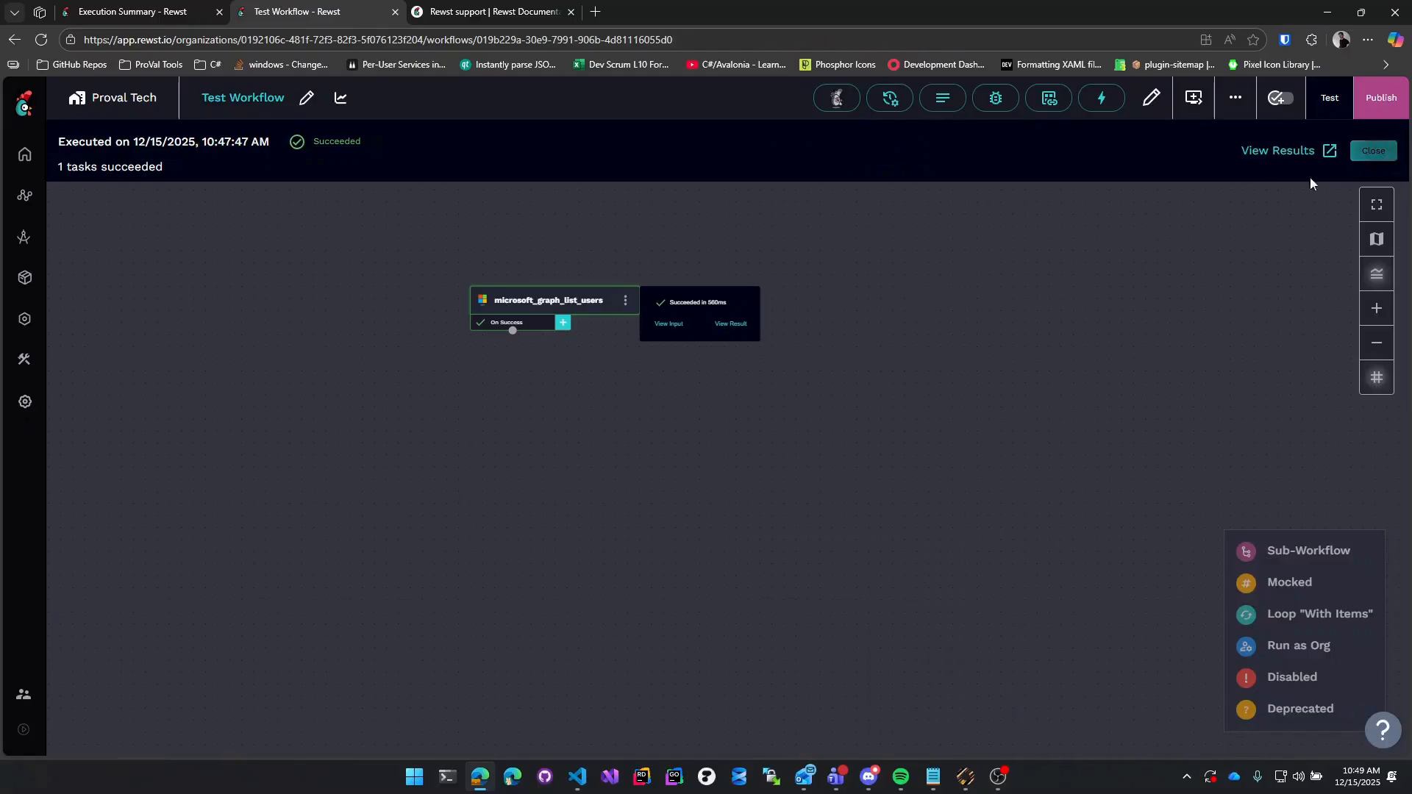
Change the mail alias value to {{ CTX.return_users.data.value[0].mail }}.
{"action": "left_click", "coordinate": [1373, 150]}
{"action": "left_click", "coordinate": [738, 323]}
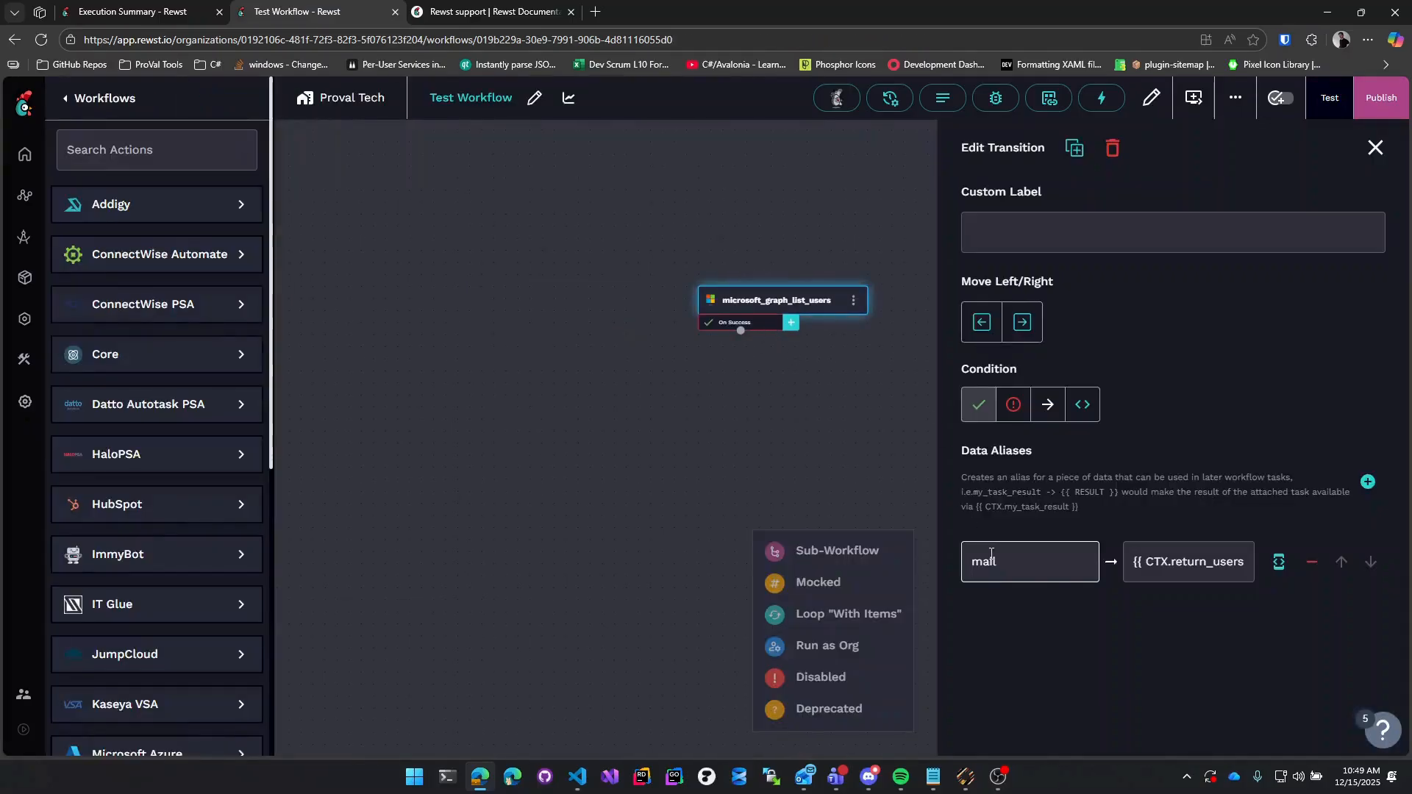
{"action": "left_click", "coordinate": [1279, 561]}
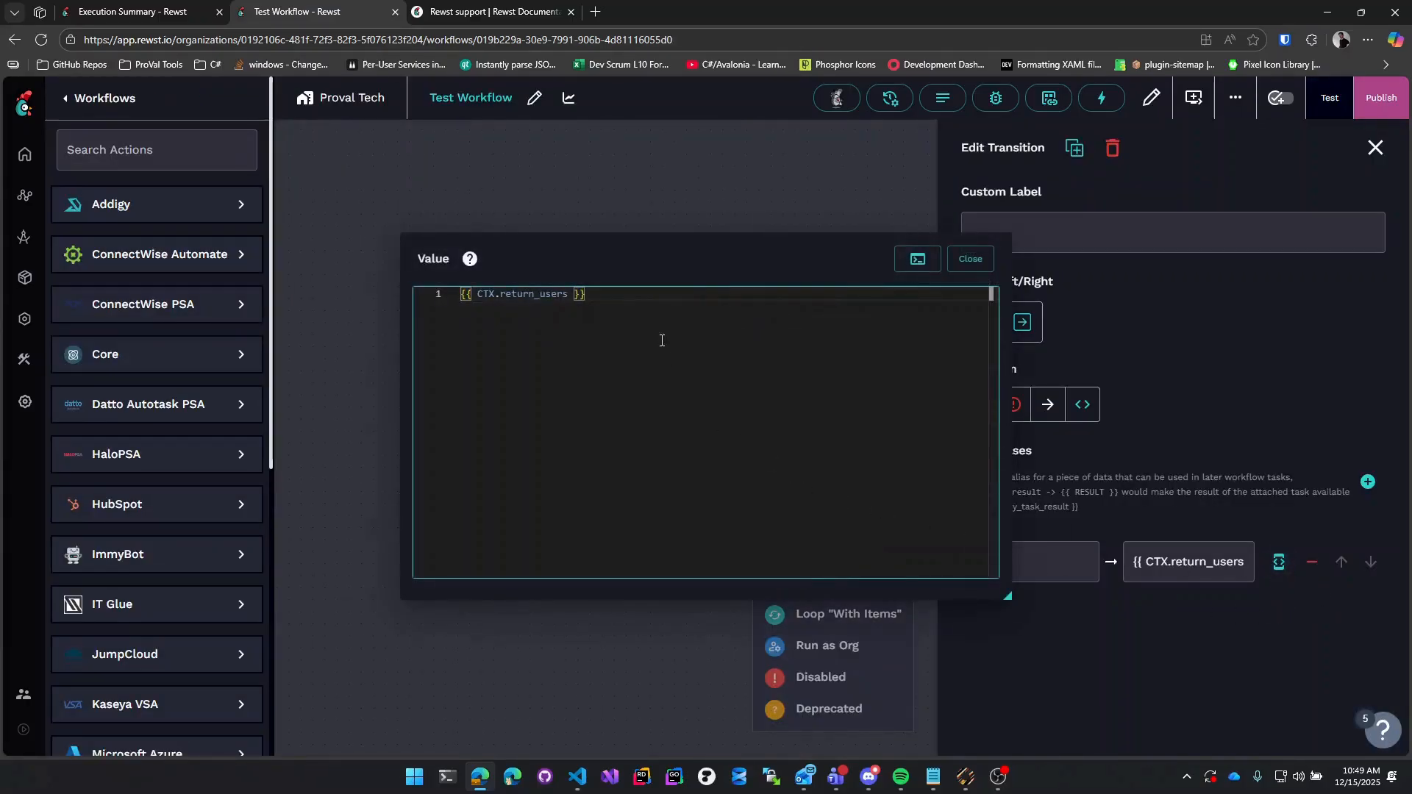
{"action": "left_click", "coordinate": [569, 295]}
{"action": "type", "text": ".data."}
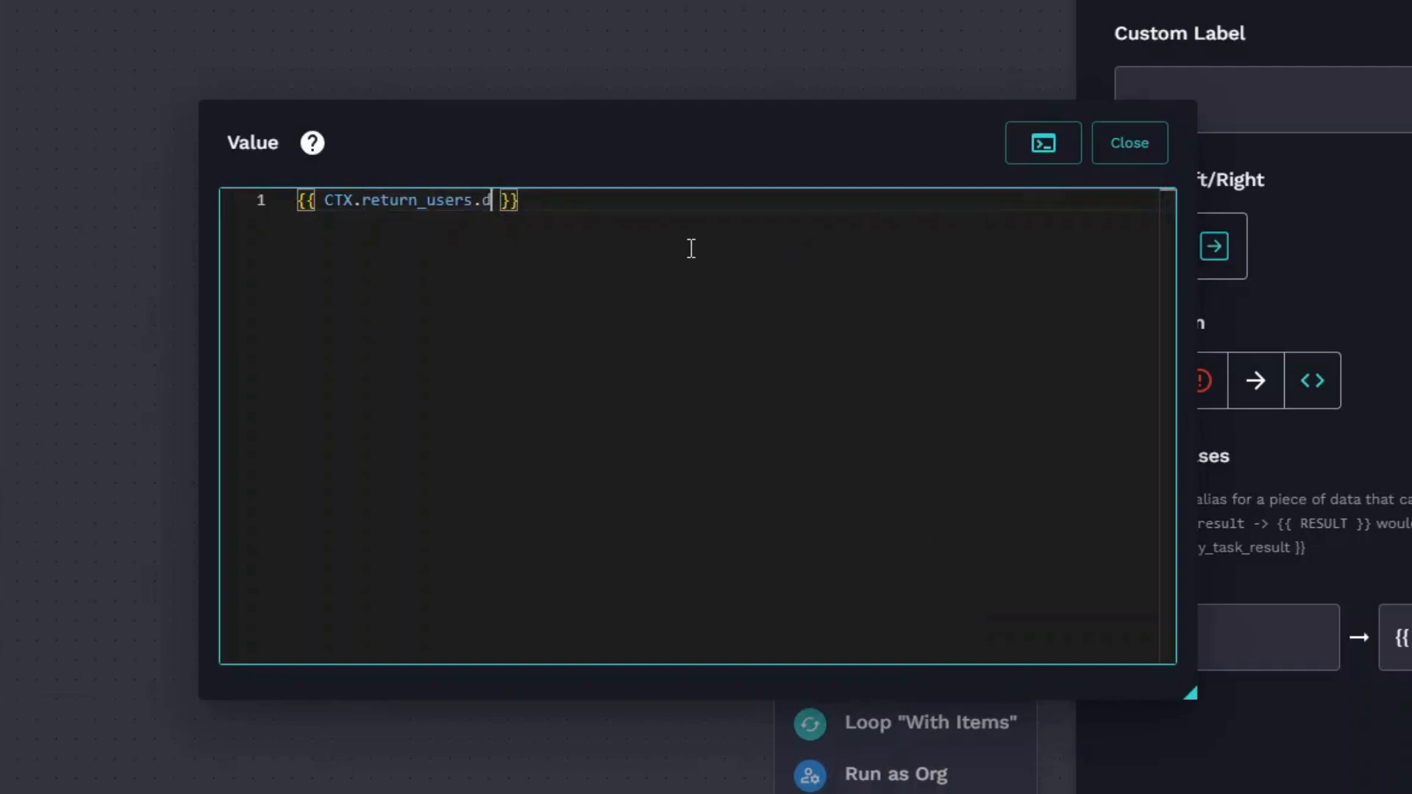
{"action": "type", "text": "valu"}
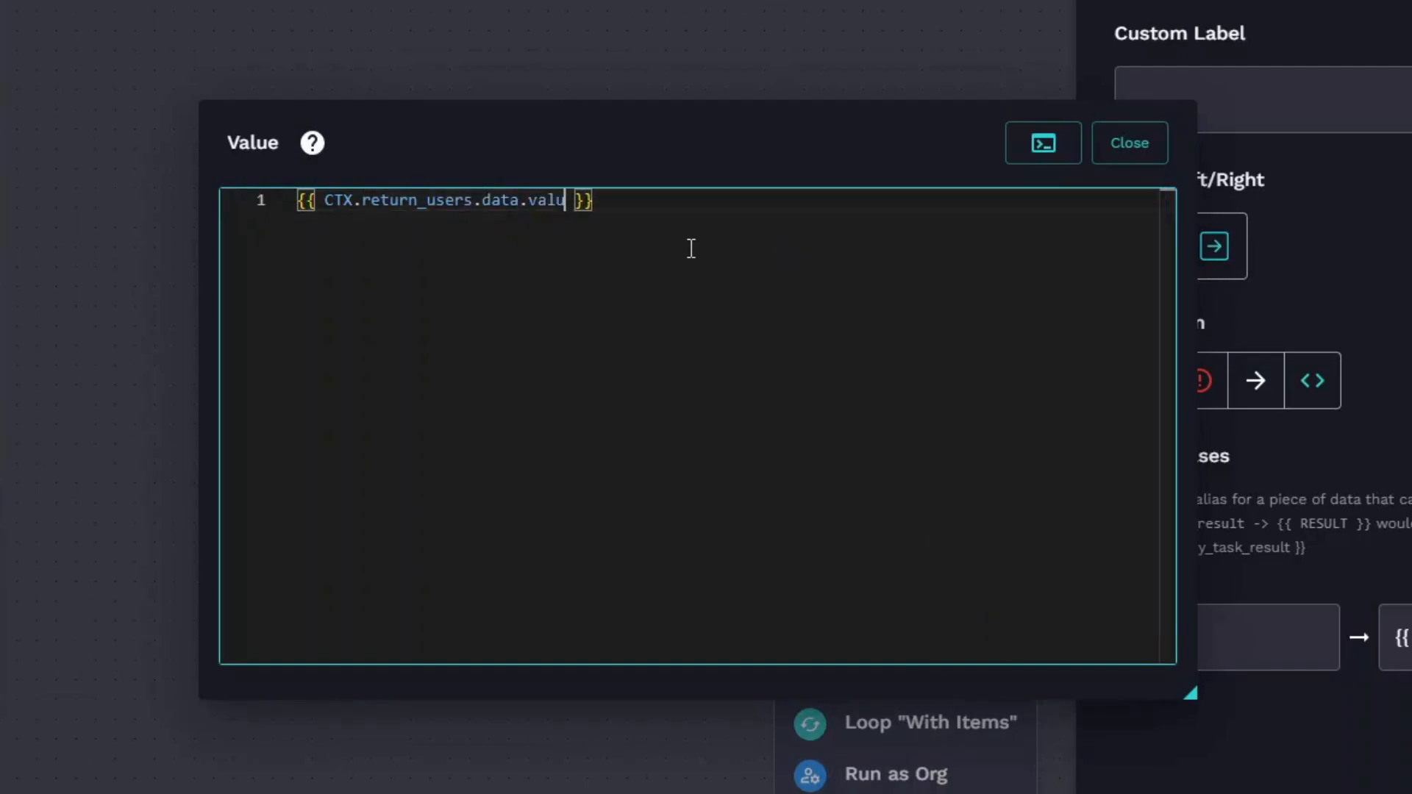
{"action": "type", "text": "e[0]"}
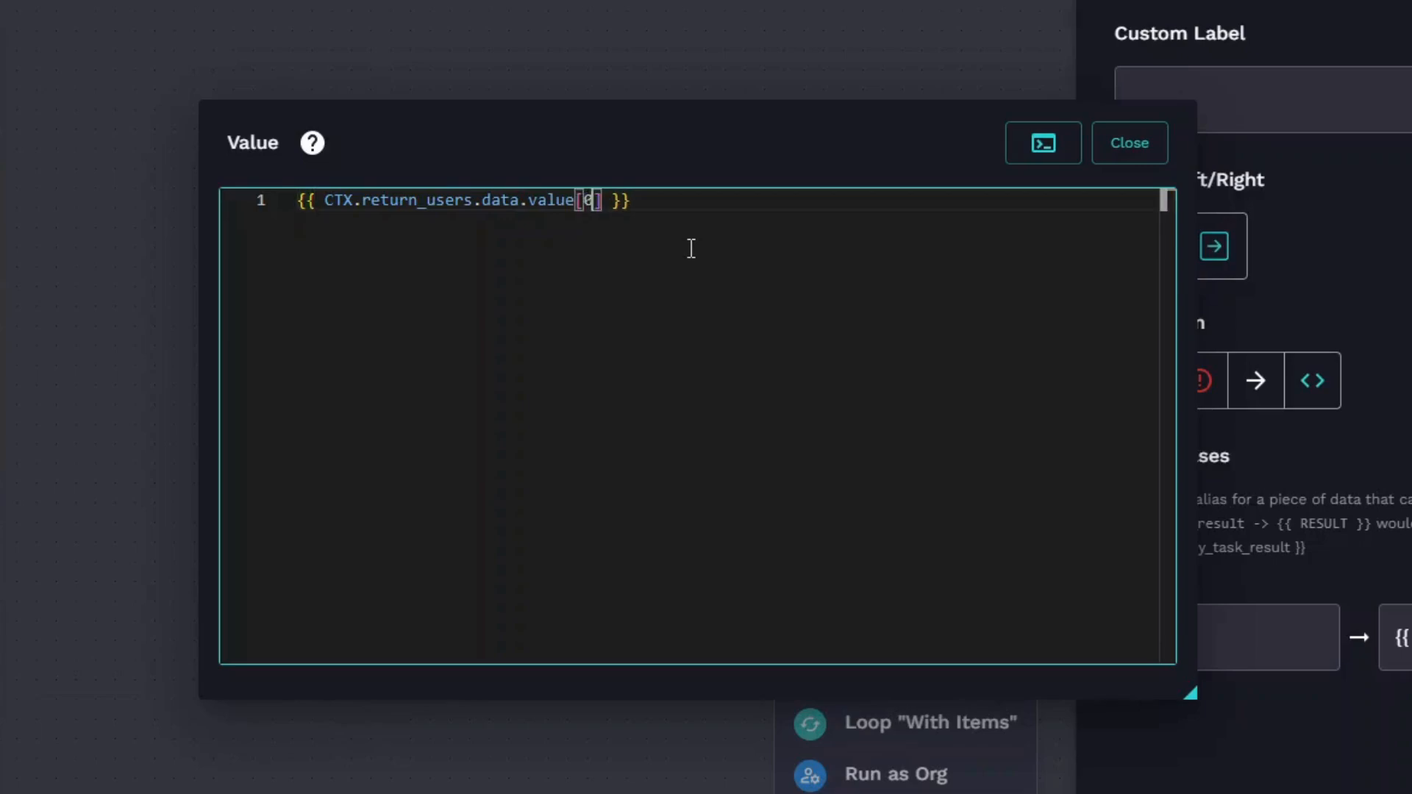
{"action": "key", "text": "Left"}
{"action": "type", "text": ".mail"}
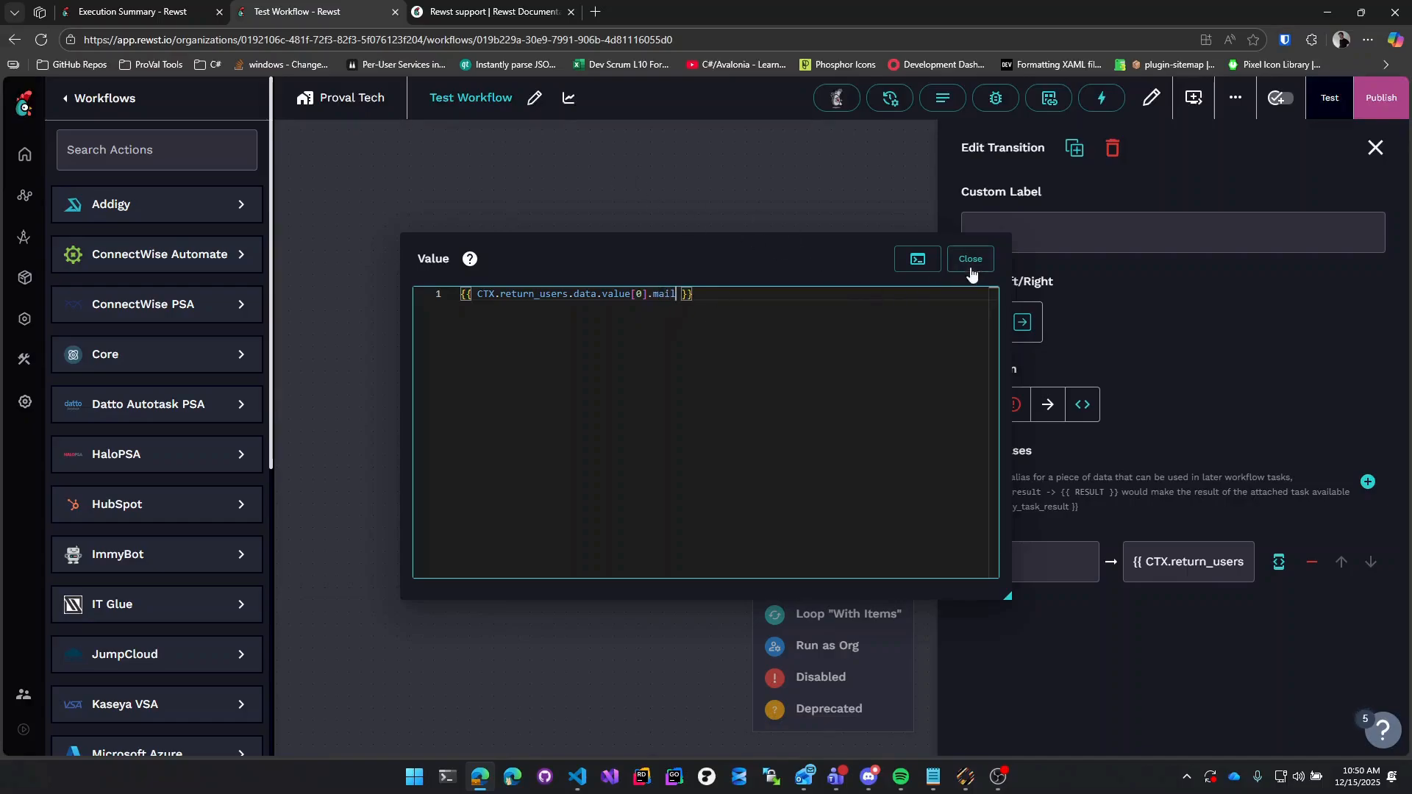
{"action": "left_click", "coordinate": [970, 259]}
{"action": "left_click", "coordinate": [1021, 576]}
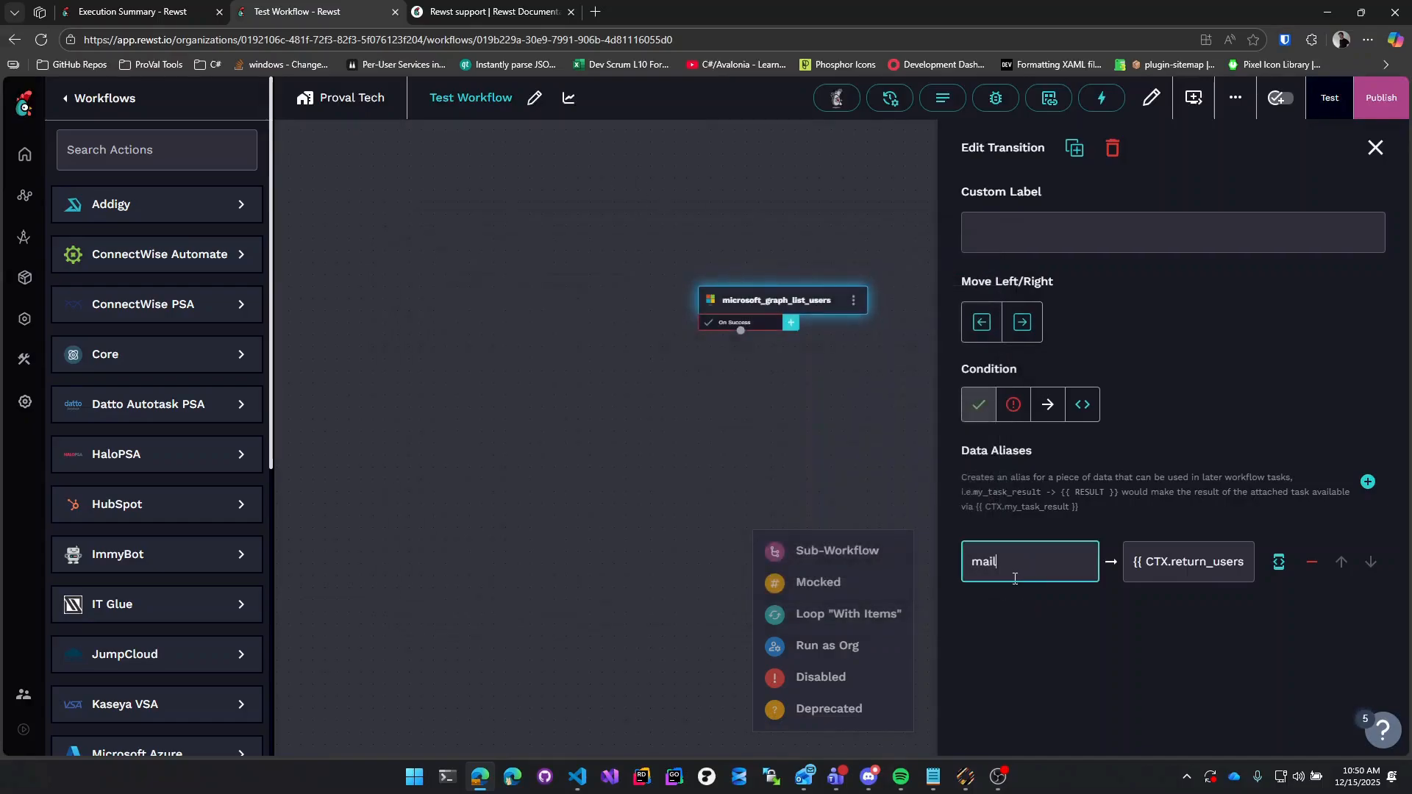
Close the transition settings, recenter the canvas, and launch a Test Workflow test run.
{"action": "left_click", "coordinate": [1374, 148]}
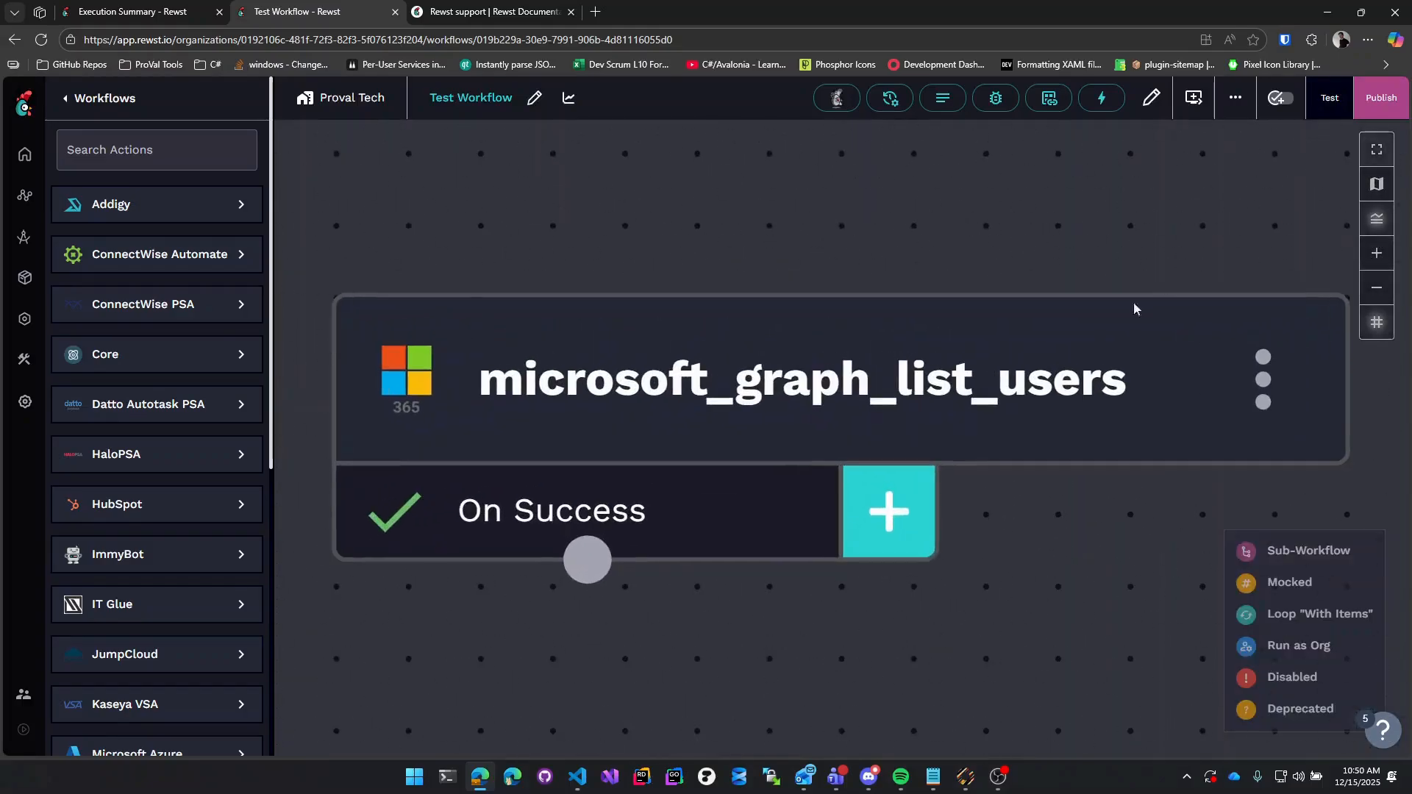
{"action": "scroll", "coordinate": [1016, 255], "scroll_direction": "down", "scroll_amount": 13}
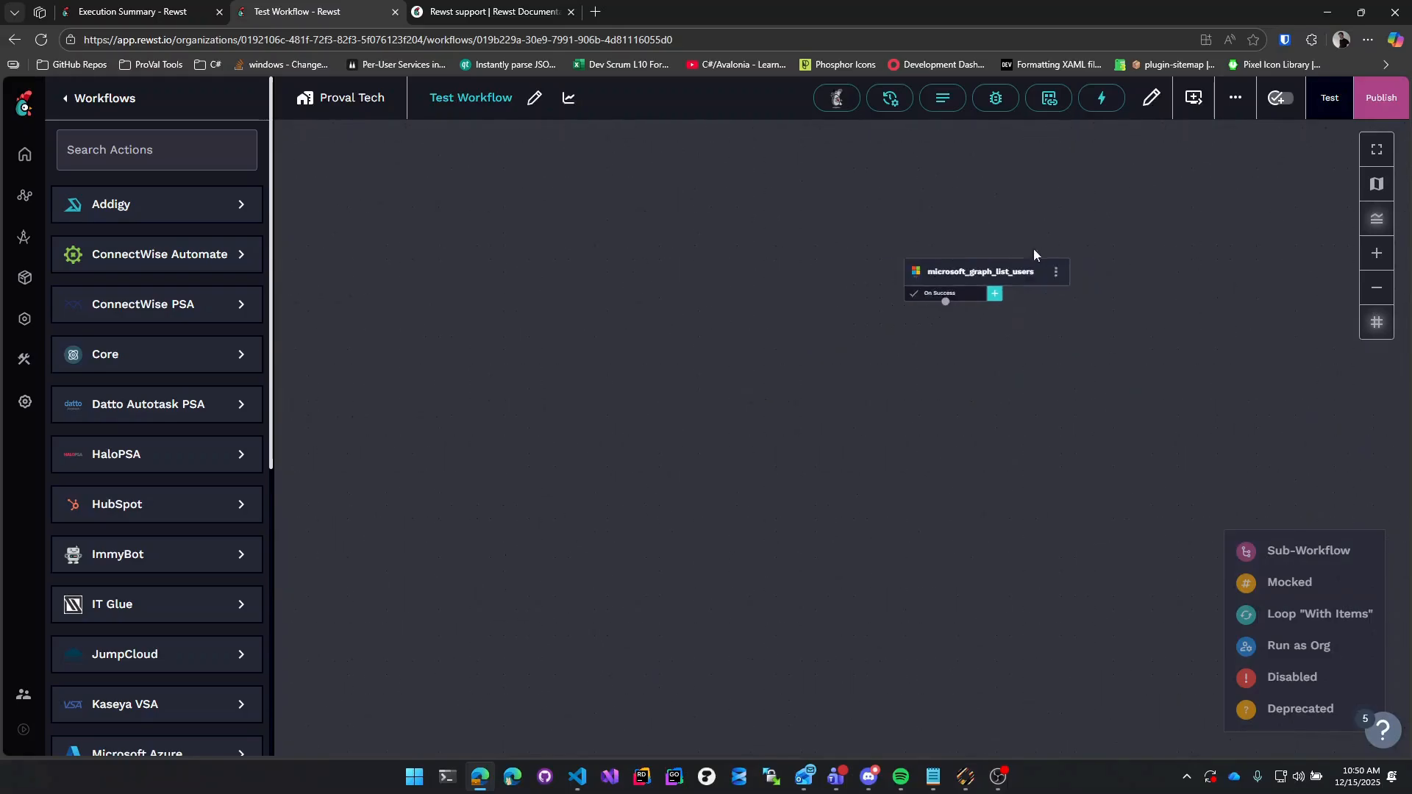
{"action": "left_click_drag", "start_coordinate": [1034, 251], "coordinate": [955, 290]}
{"action": "left_click", "coordinate": [1331, 102]}
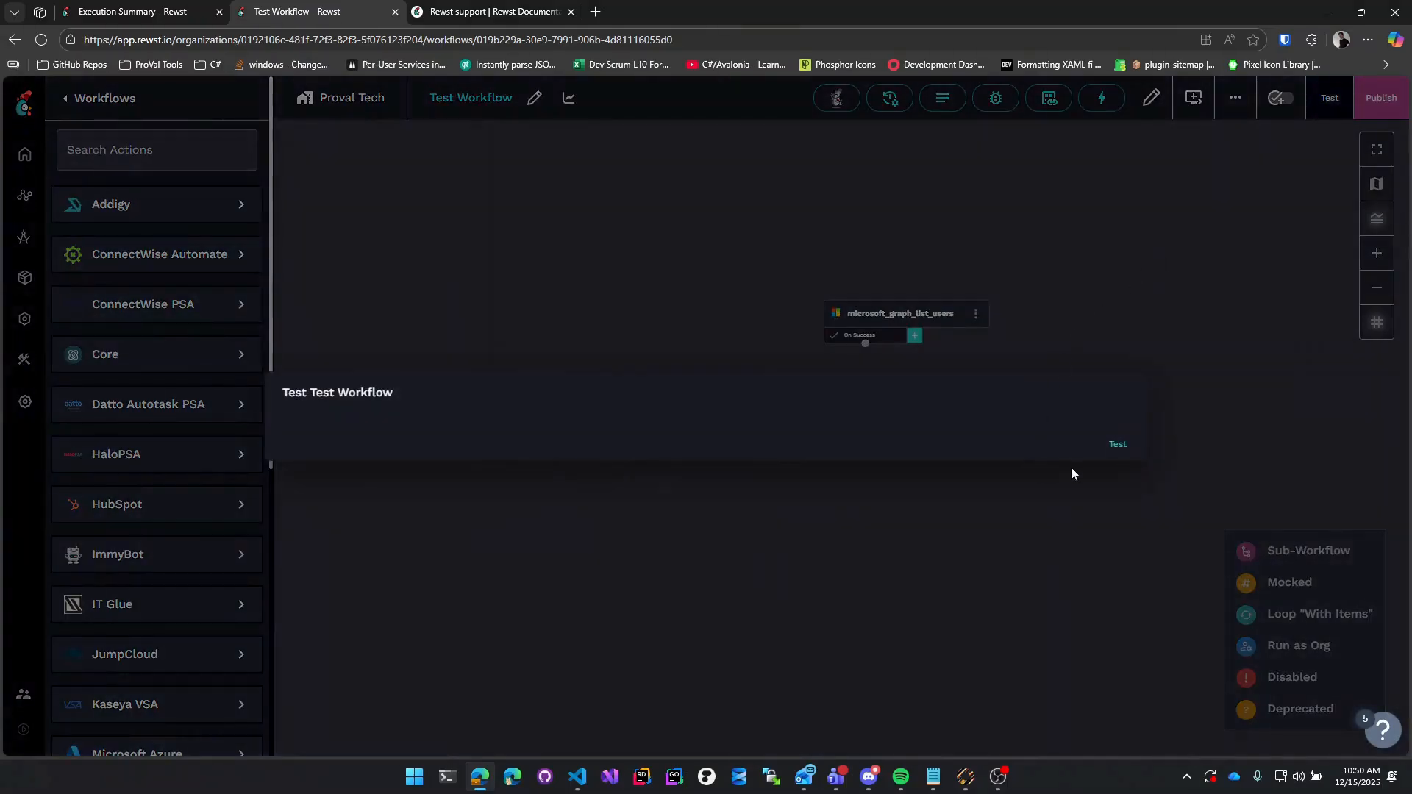
{"action": "left_click", "coordinate": [1115, 448]}
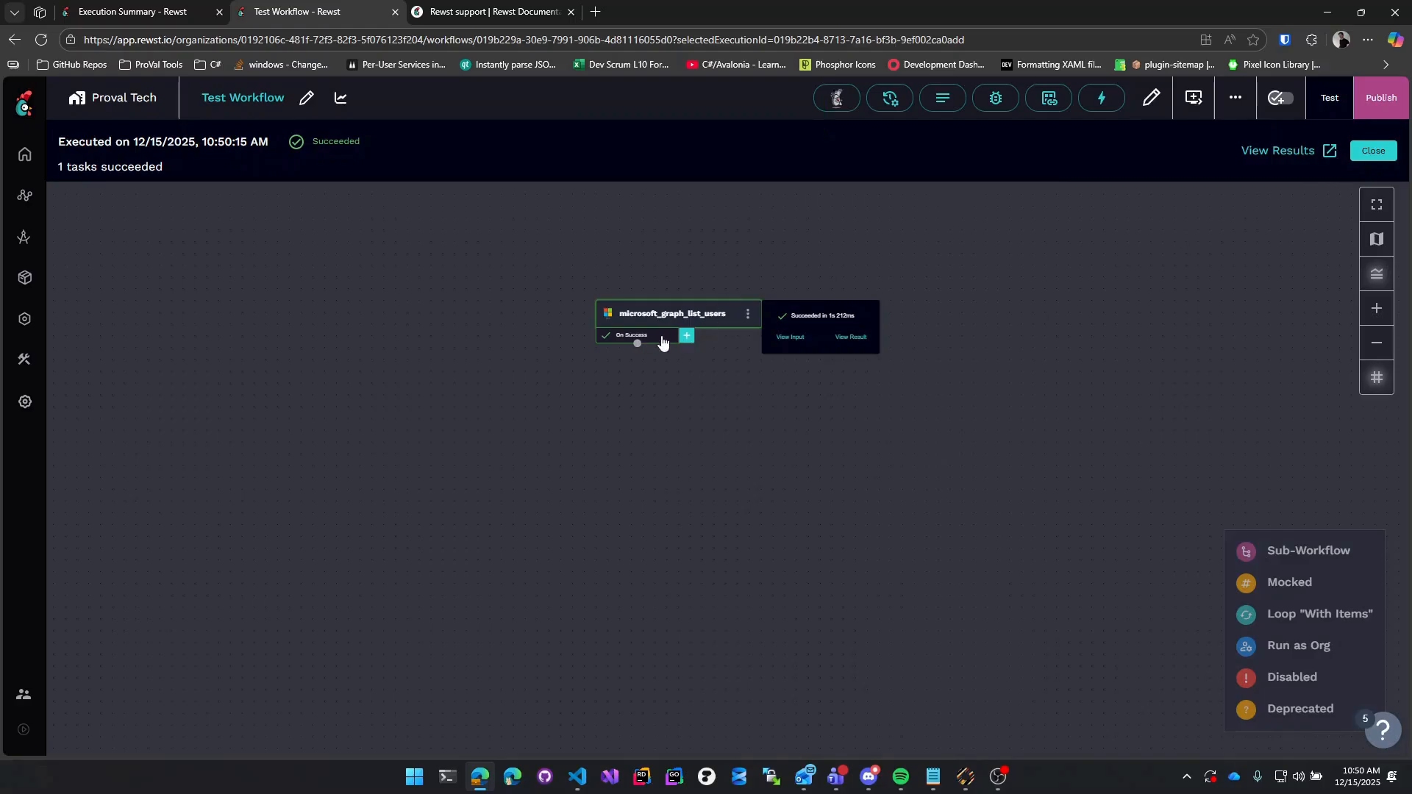
Load the new run's context and expand it to show the mail alias's email value.
{"action": "left_click", "coordinate": [1280, 151]}
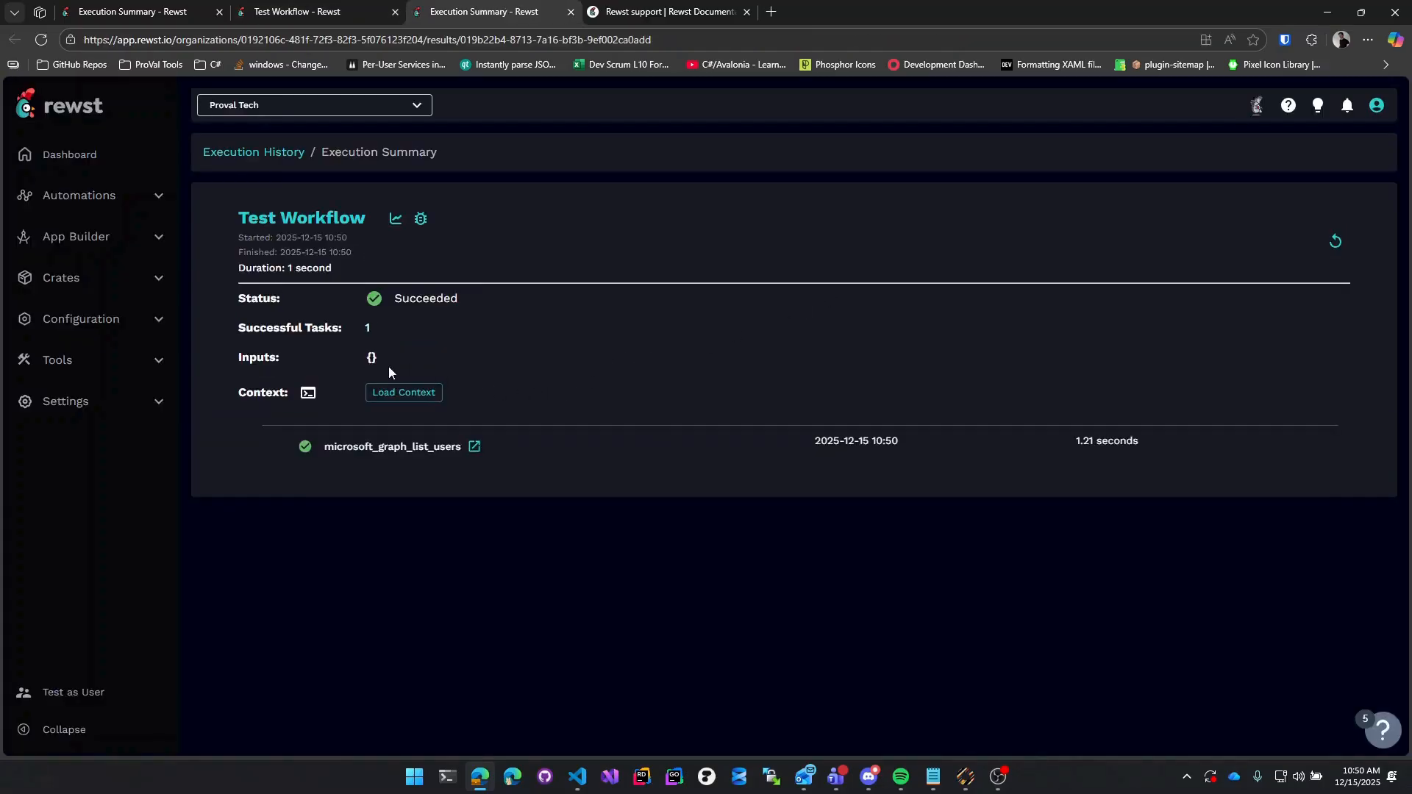
{"action": "left_click", "coordinate": [404, 392]}
{"action": "left_click", "coordinate": [377, 394]}
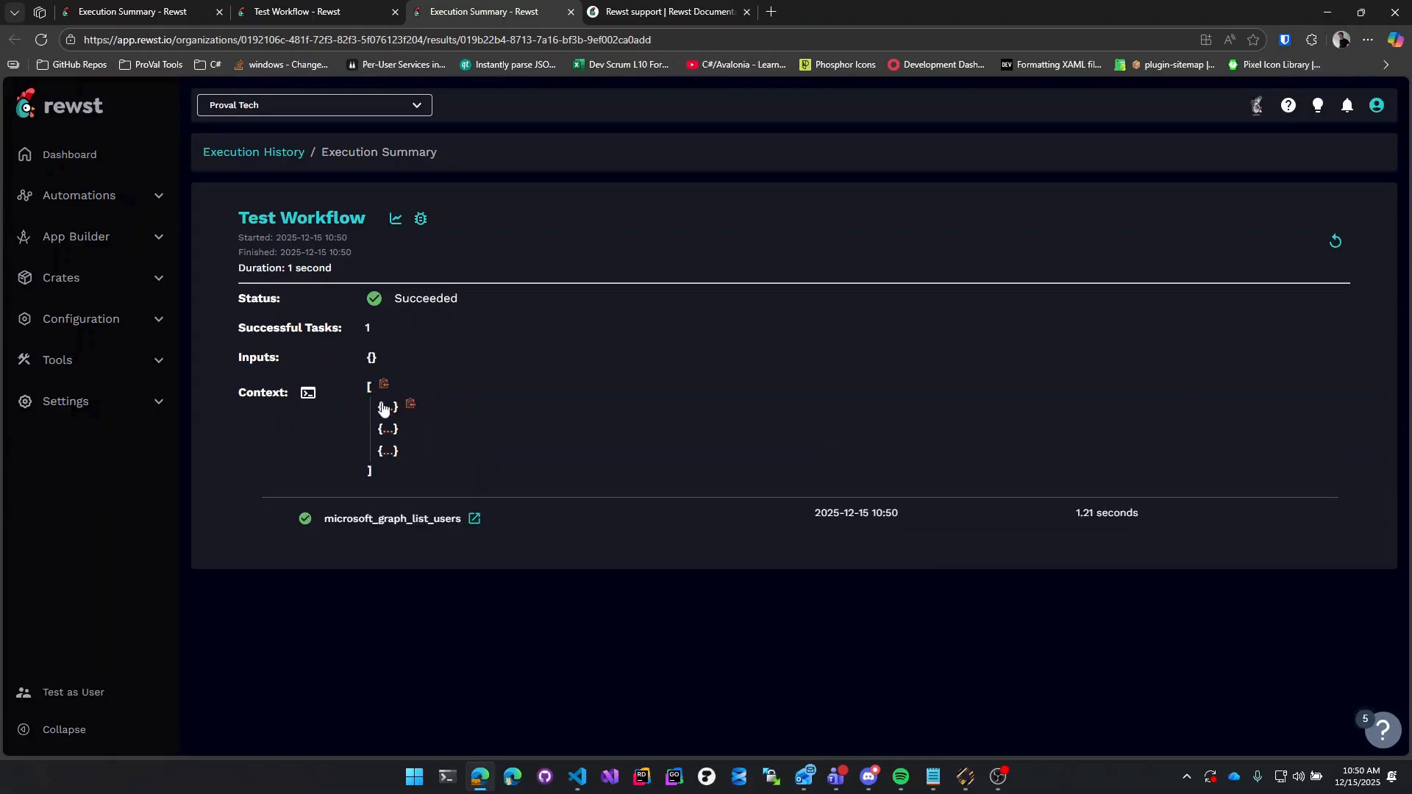
{"action": "left_click", "coordinate": [386, 450]}
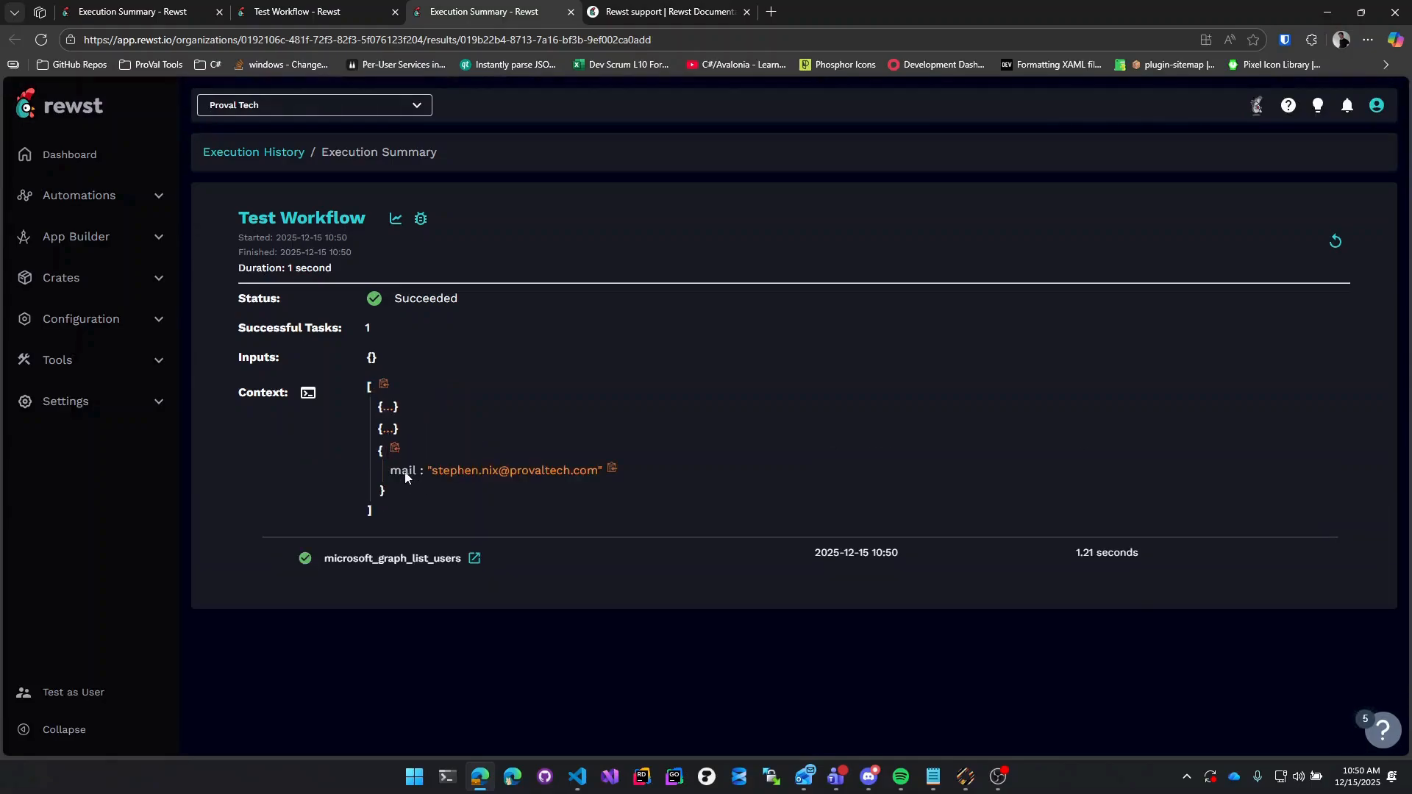
{"action": "left_click_drag", "start_coordinate": [390, 471], "coordinate": [604, 474]}
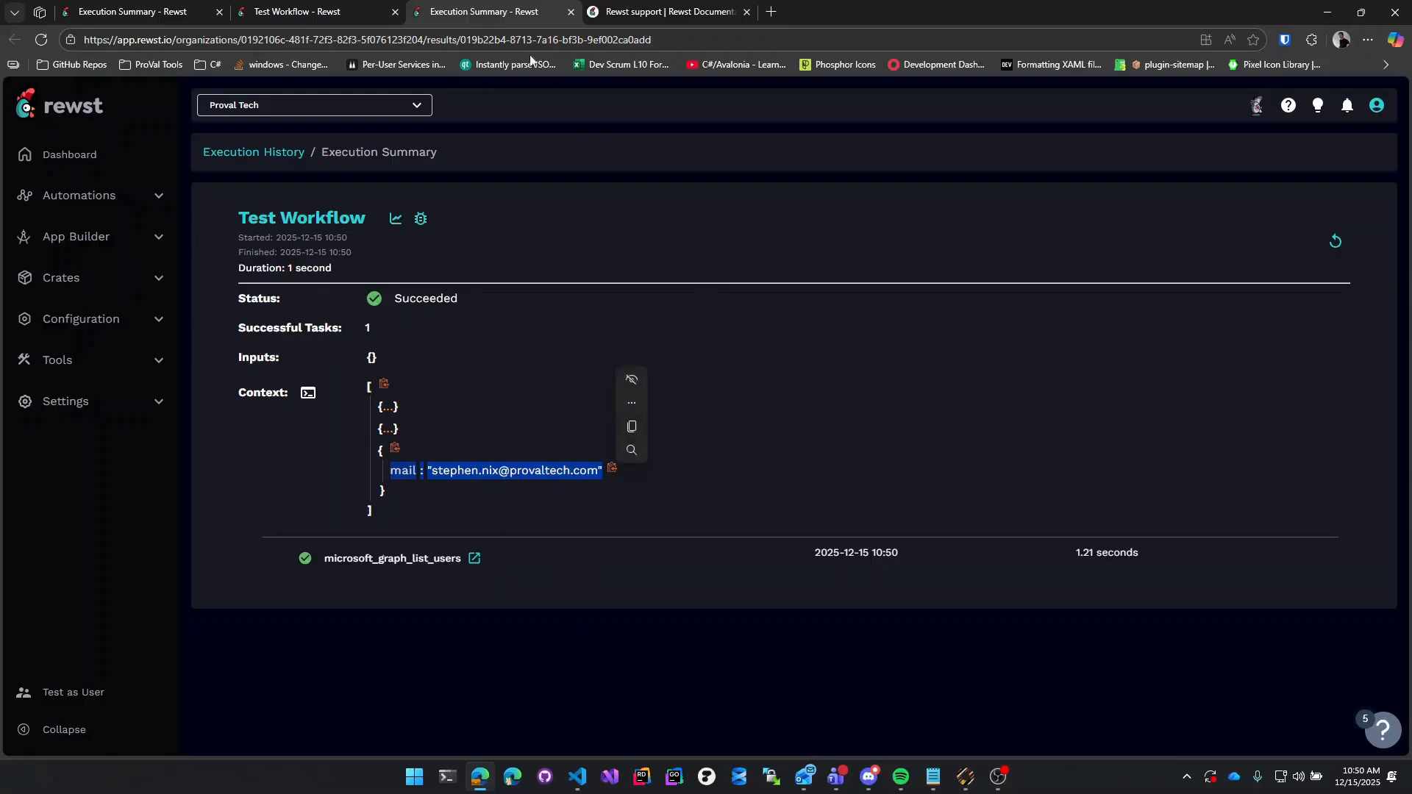
Re-highlight the first user's email in the context, then return to the workflow editor.
{"action": "left_click", "coordinate": [318, 11]}
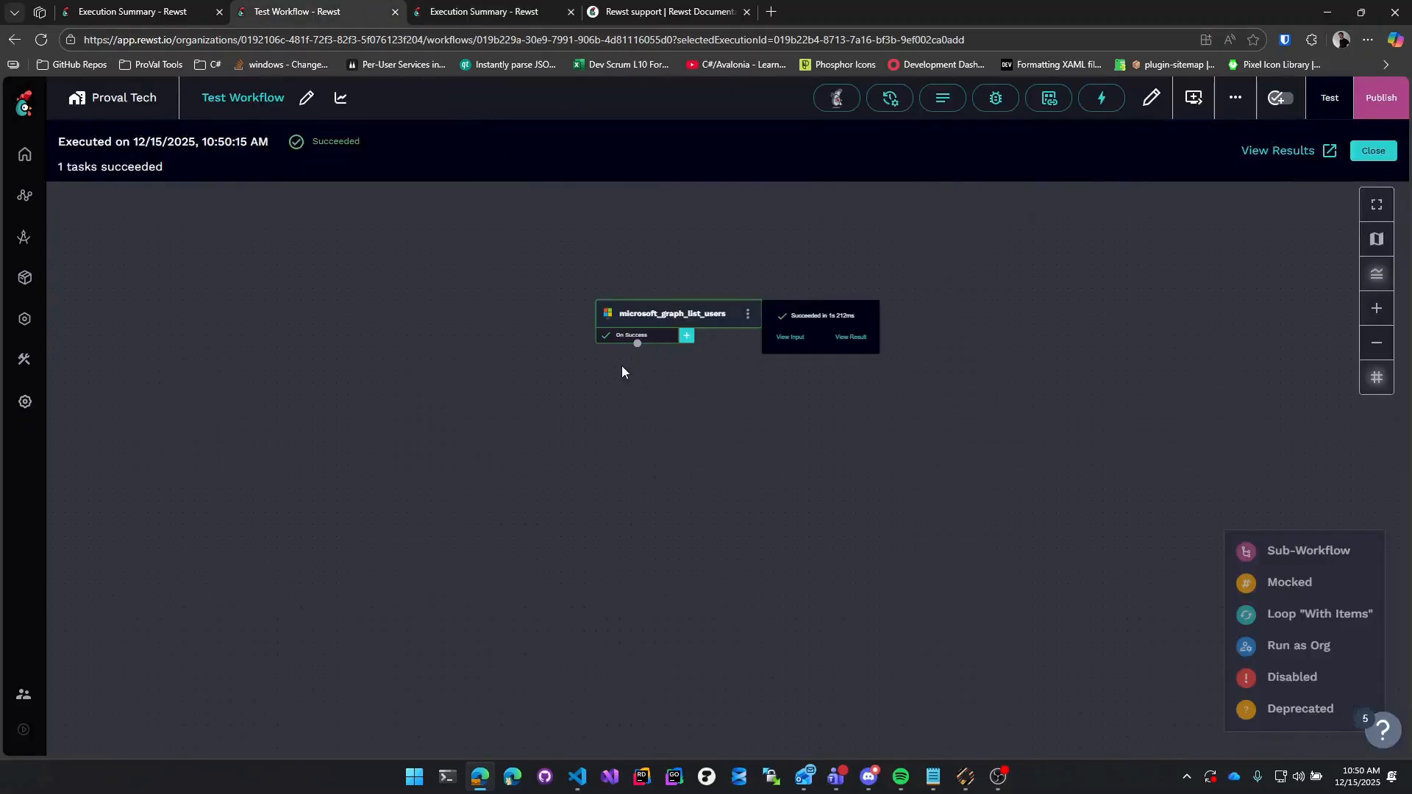
{"action": "left_click", "coordinate": [526, 9]}
{"action": "left_click", "coordinate": [392, 474]}
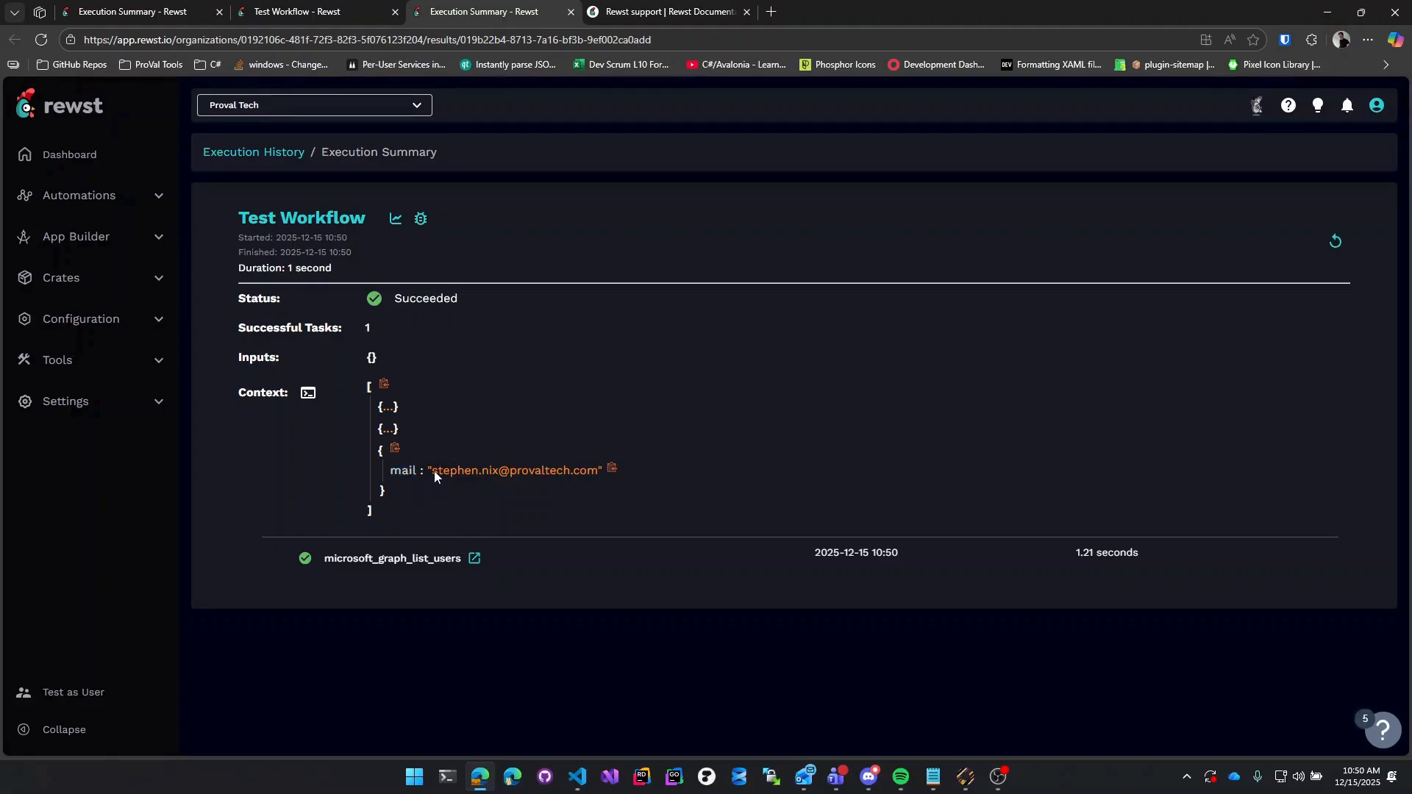
{"action": "left_click_drag", "start_coordinate": [432, 471], "coordinate": [587, 485]}
{"action": "key", "text": "ctrl+shift+Tab"}
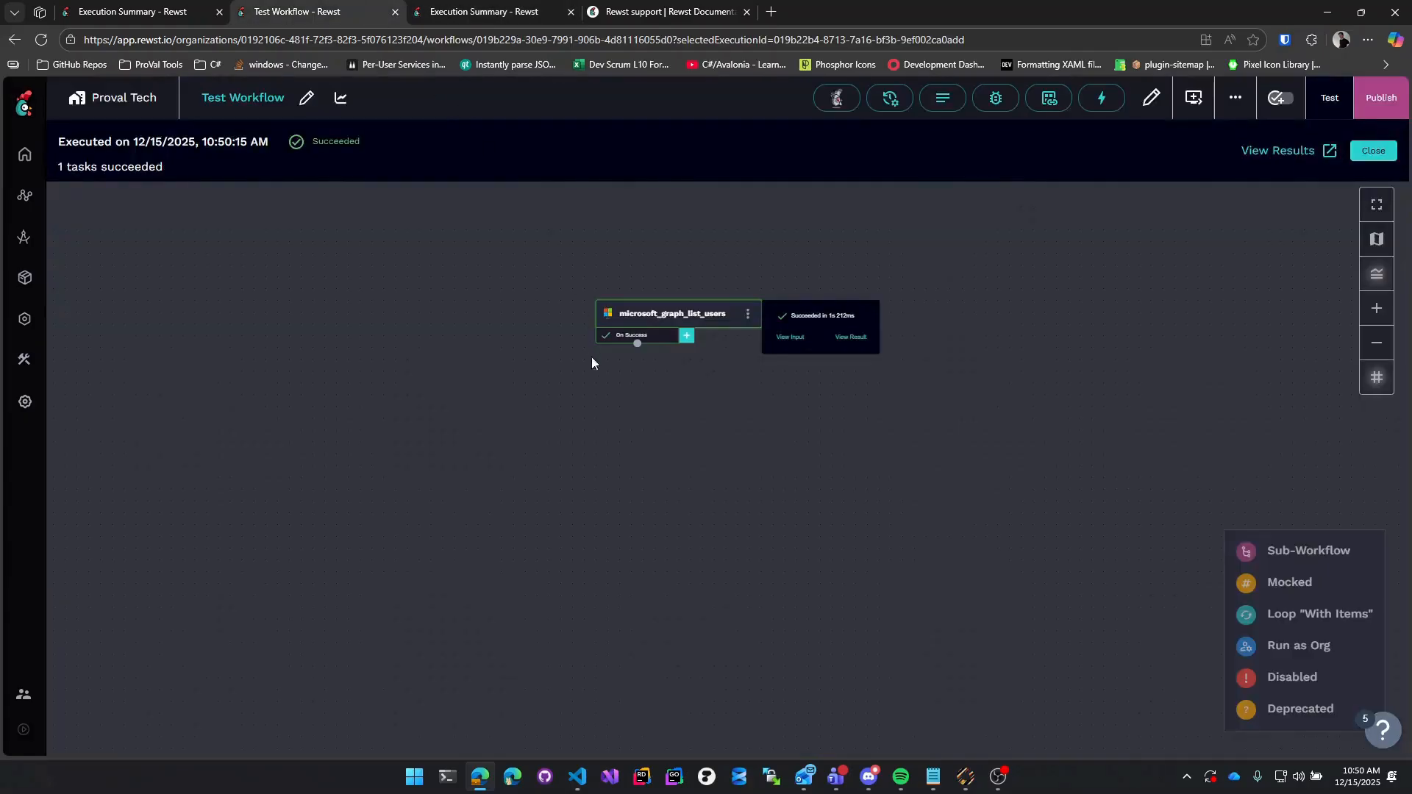